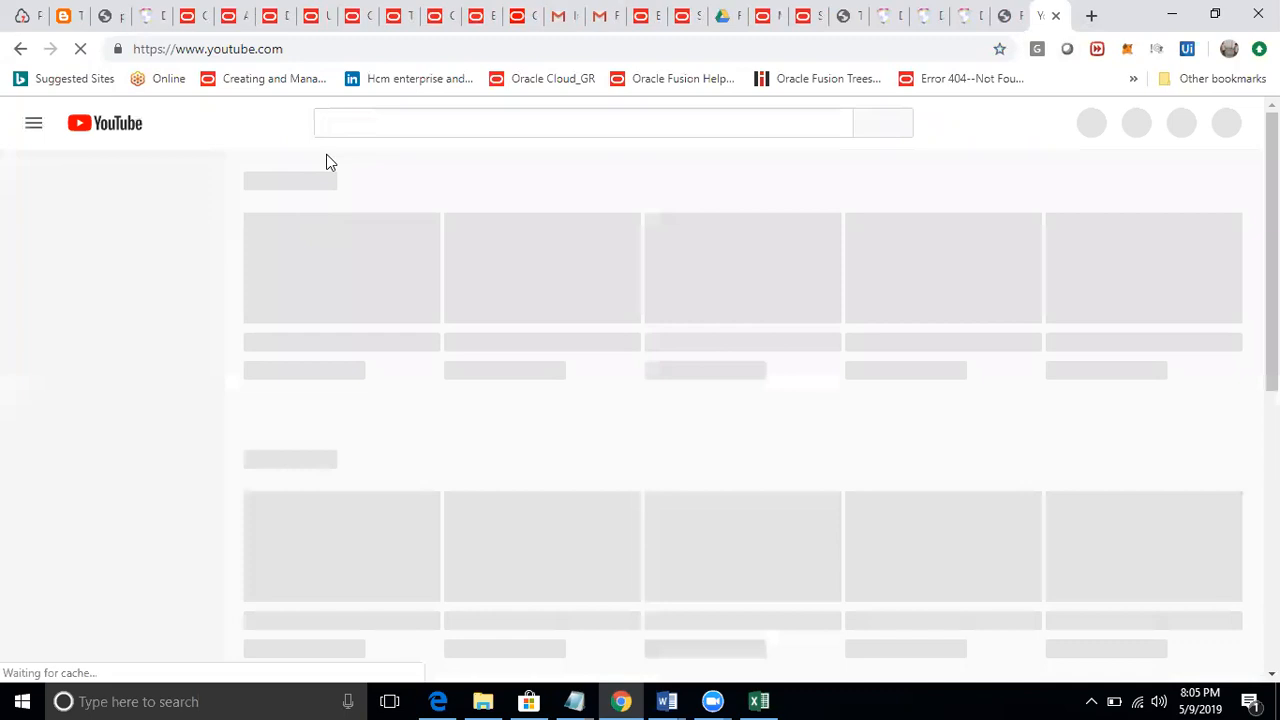
Search YouTube for rtl online training using the suggested search.
click(417, 117)
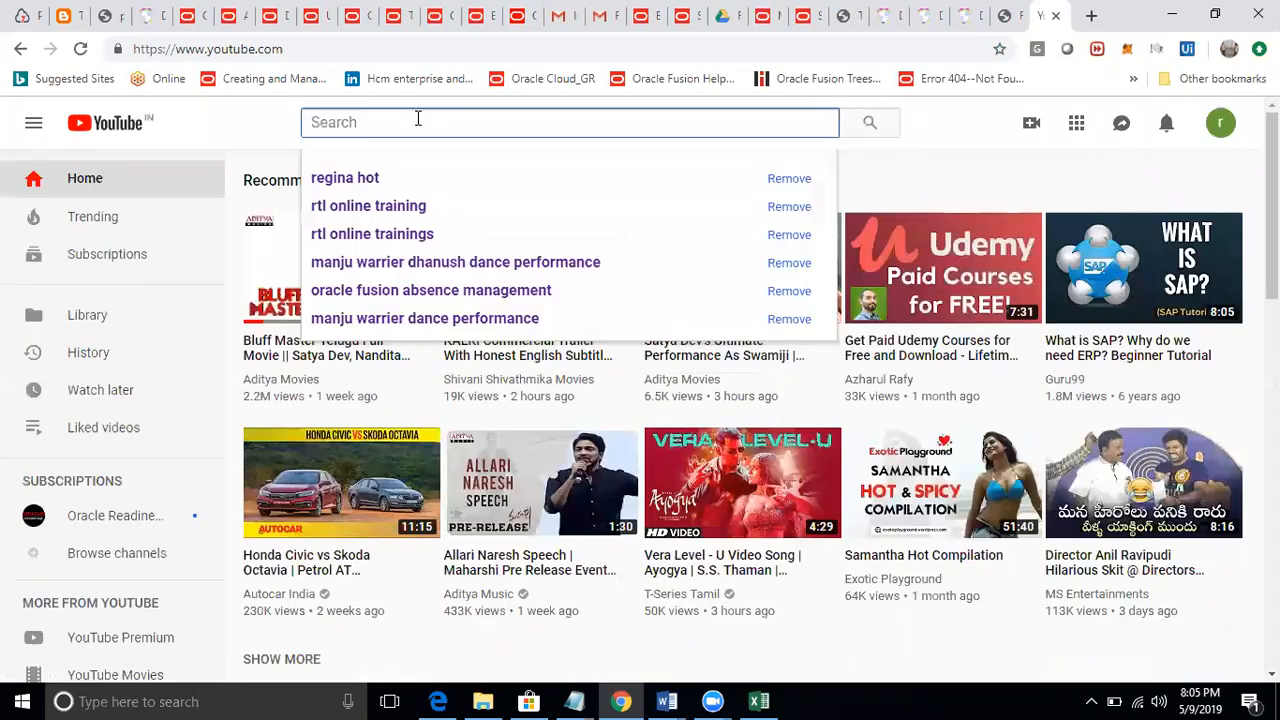
click(423, 206)
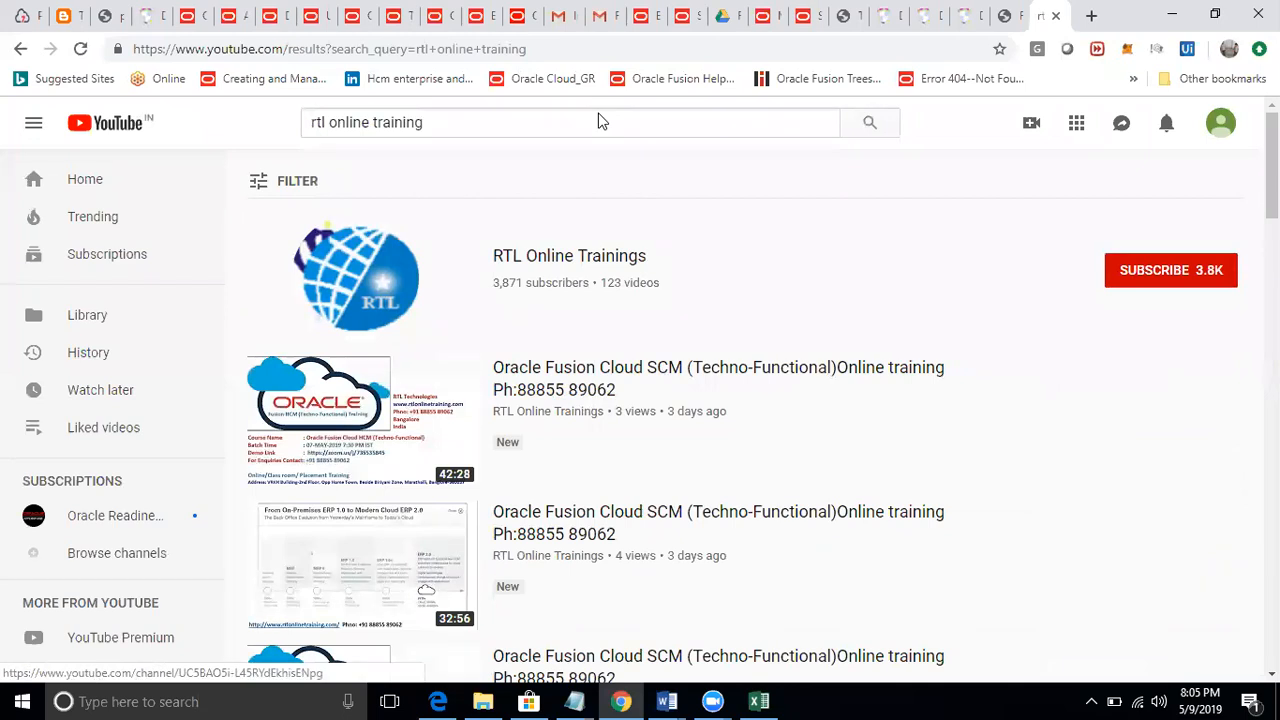
Switch to the implementation project tab and search its task list for manage locations.
click(800, 18)
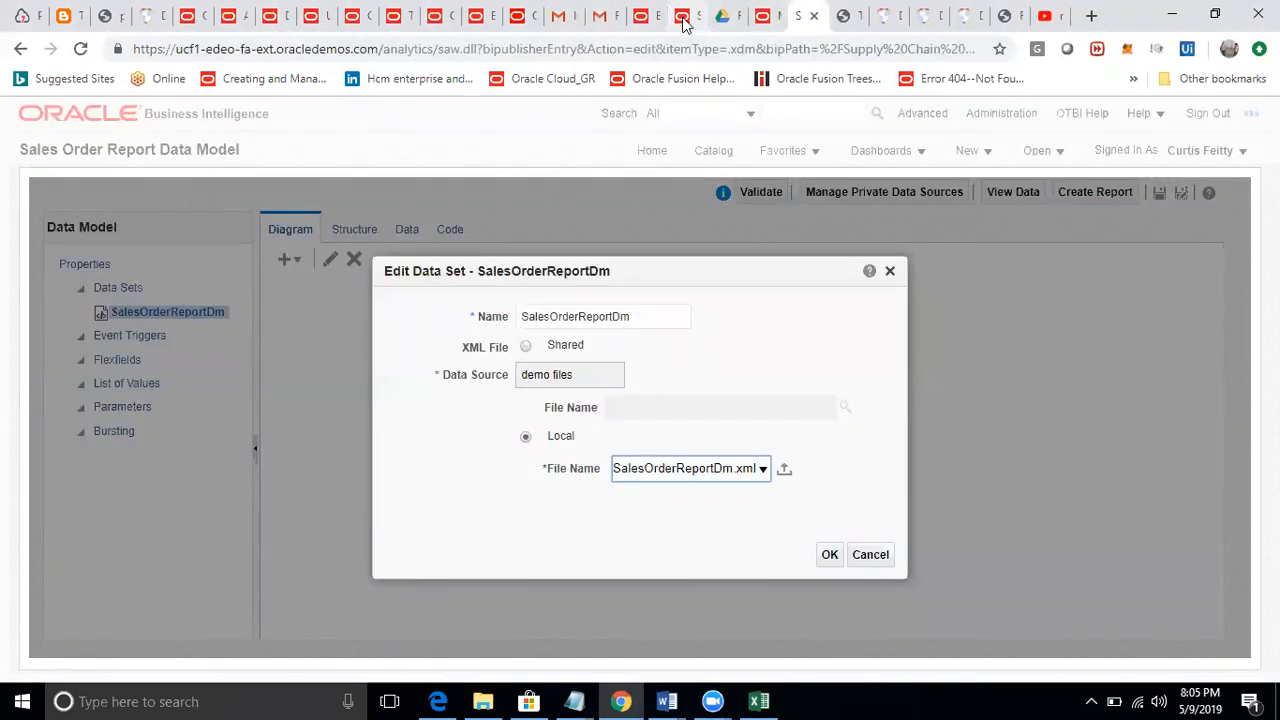
click(684, 20)
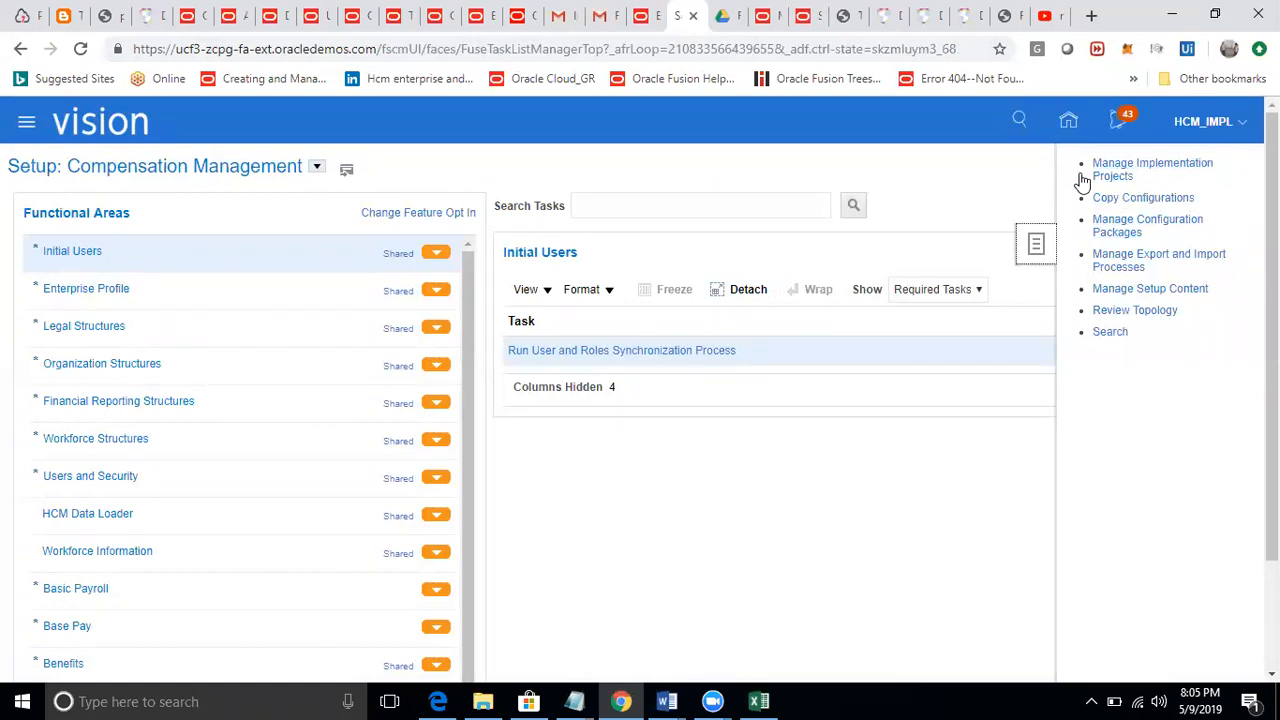
click(800, 18)
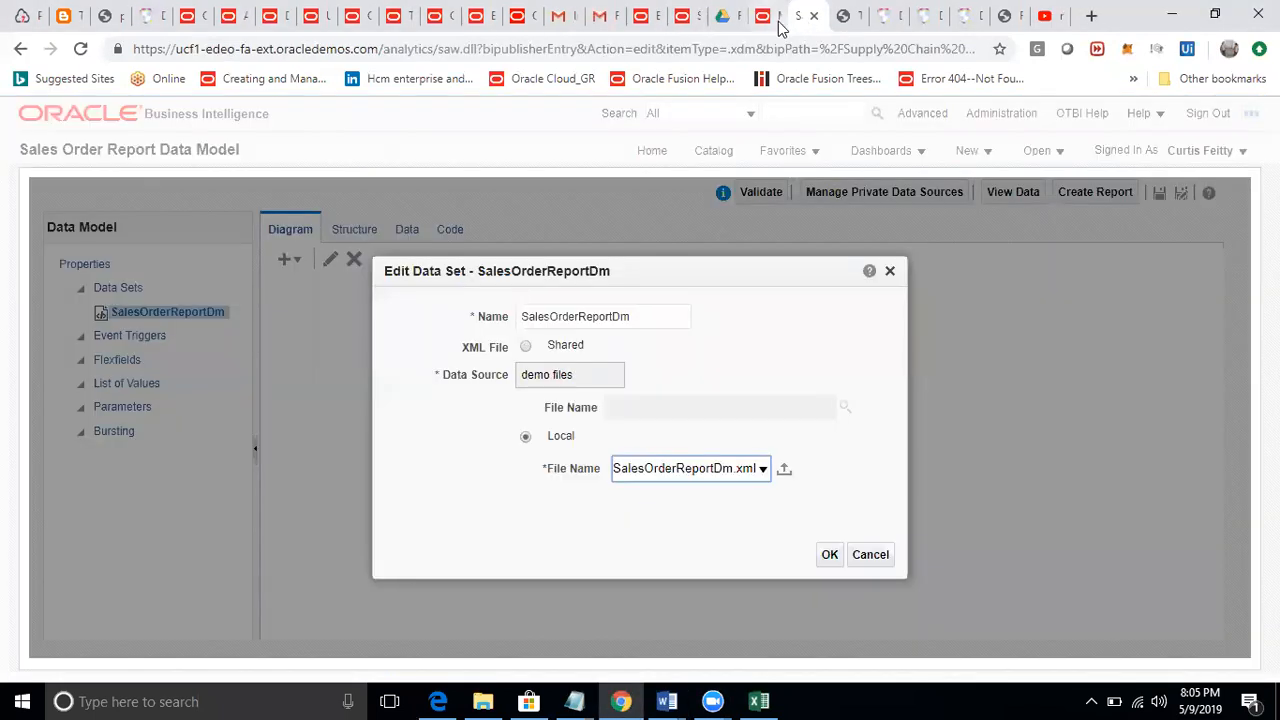
click(772, 24)
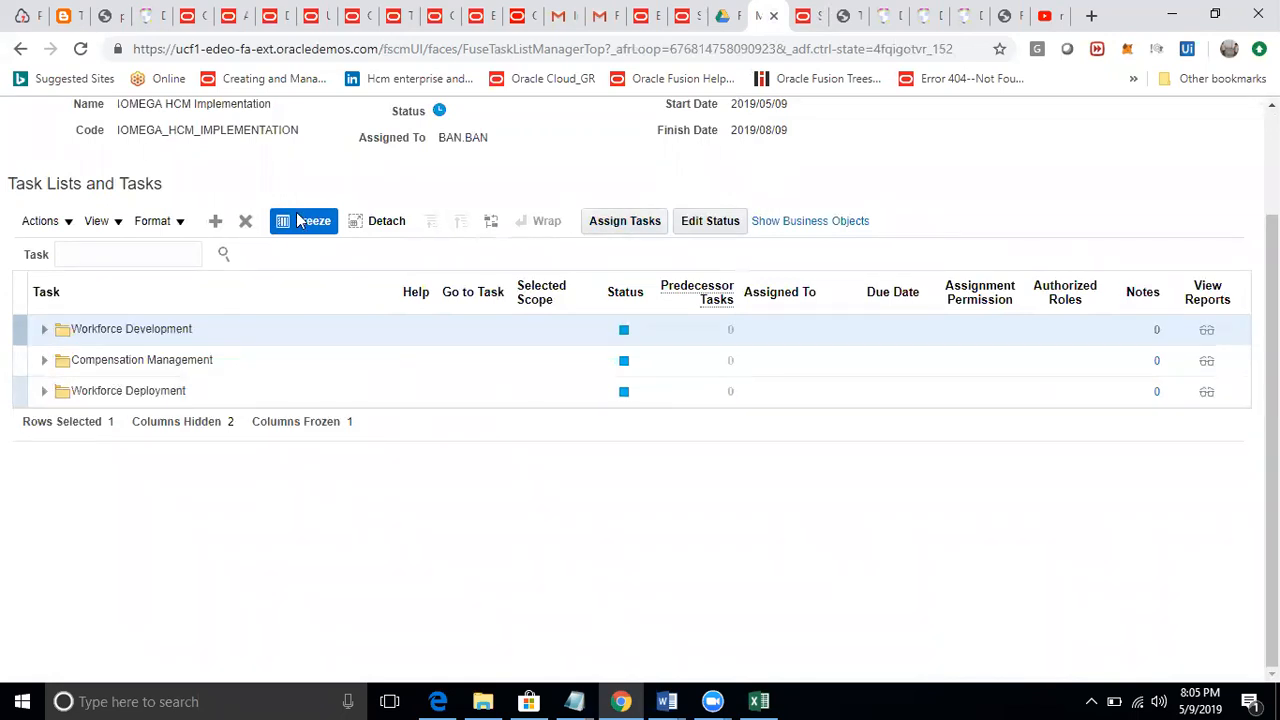
click(114, 254)
text(manage locations)
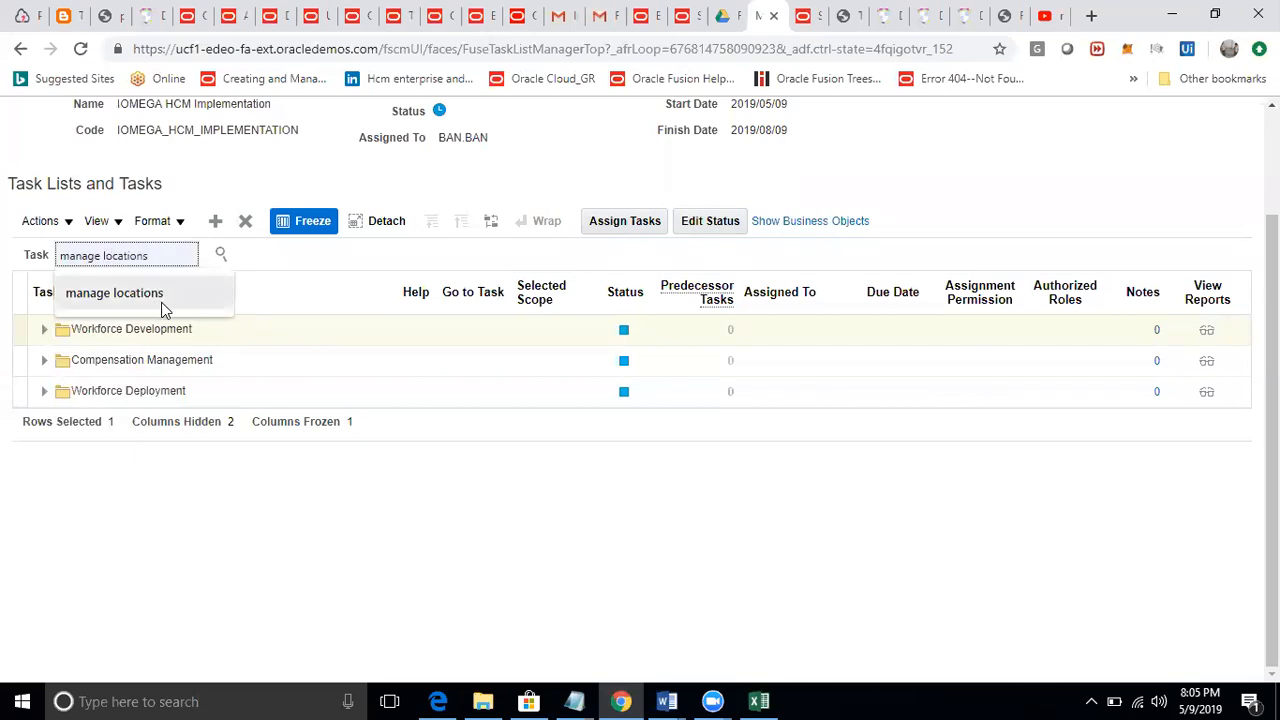
click(162, 298)
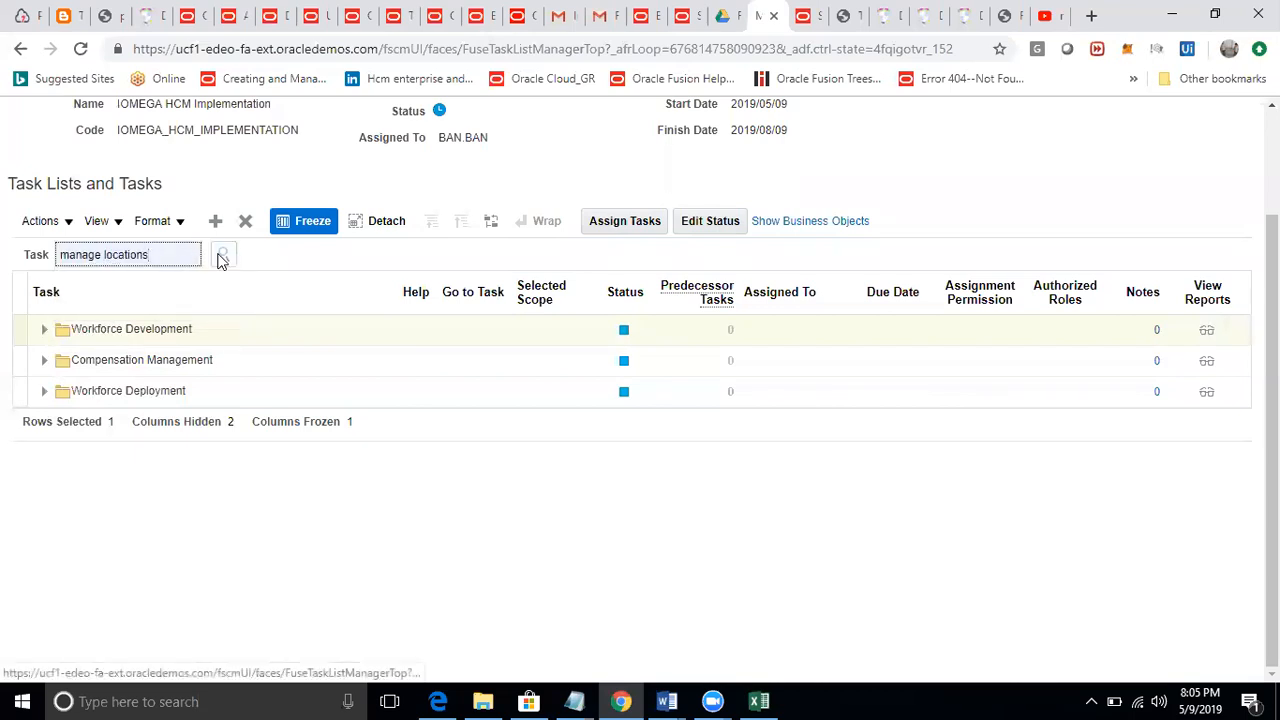
click(222, 256)
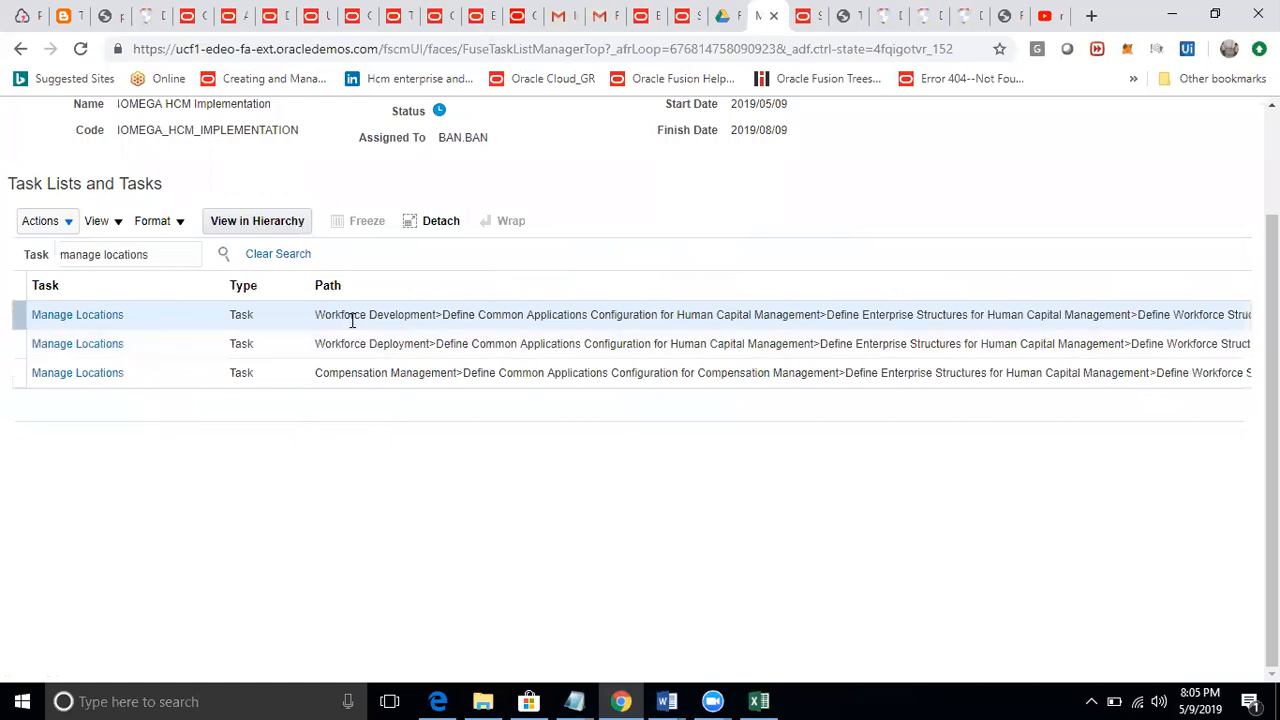
Open the Manage Locations task from the Workforce Development task list.
drag(317, 315, 1226, 318)
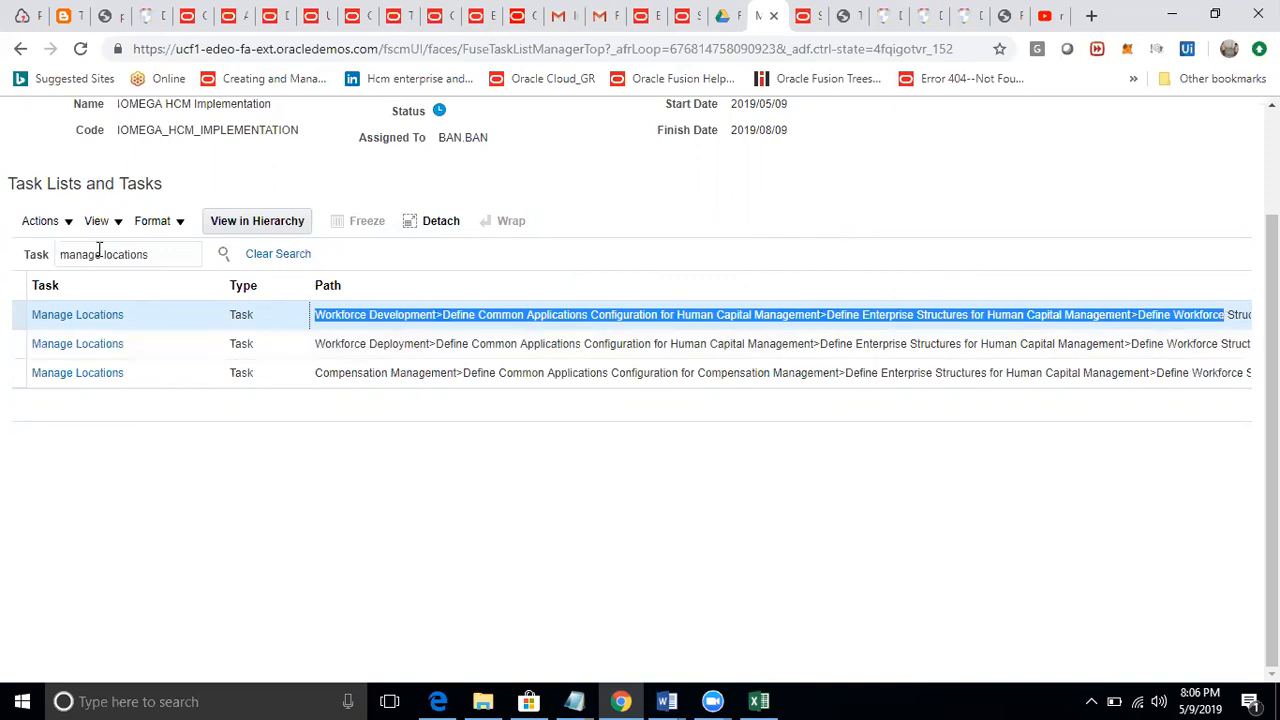
click(77, 318)
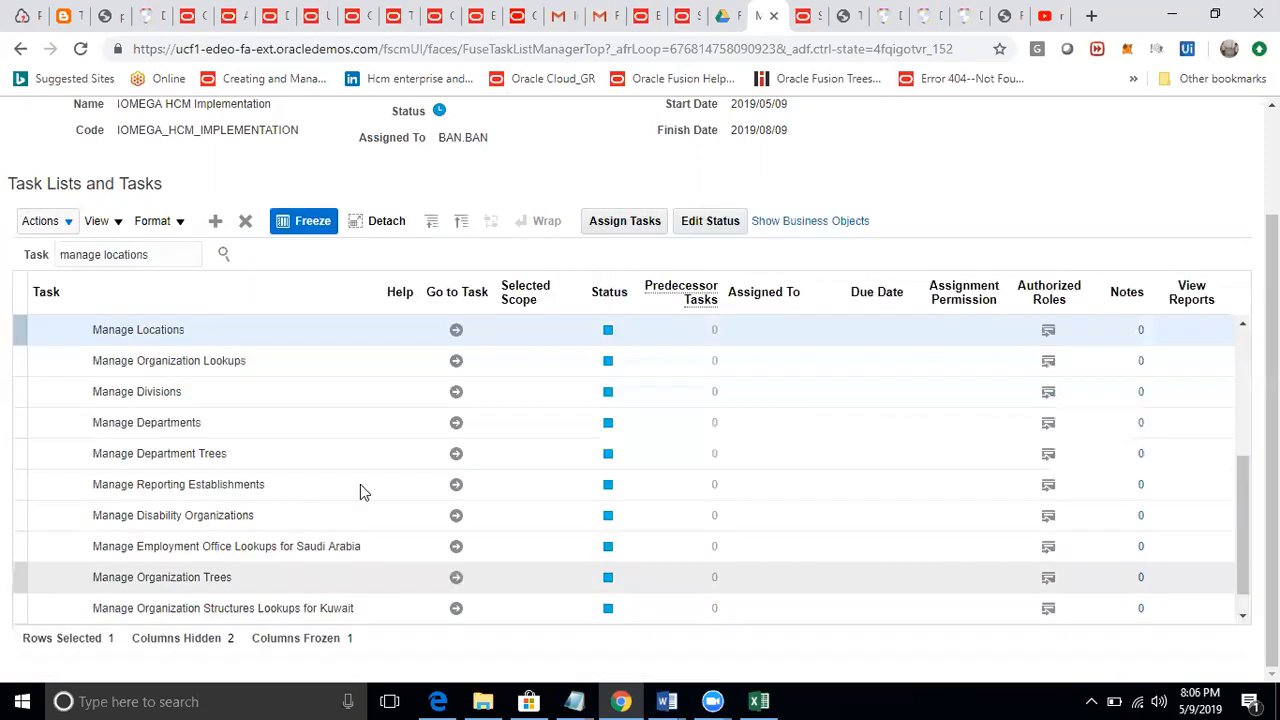
click(456, 331)
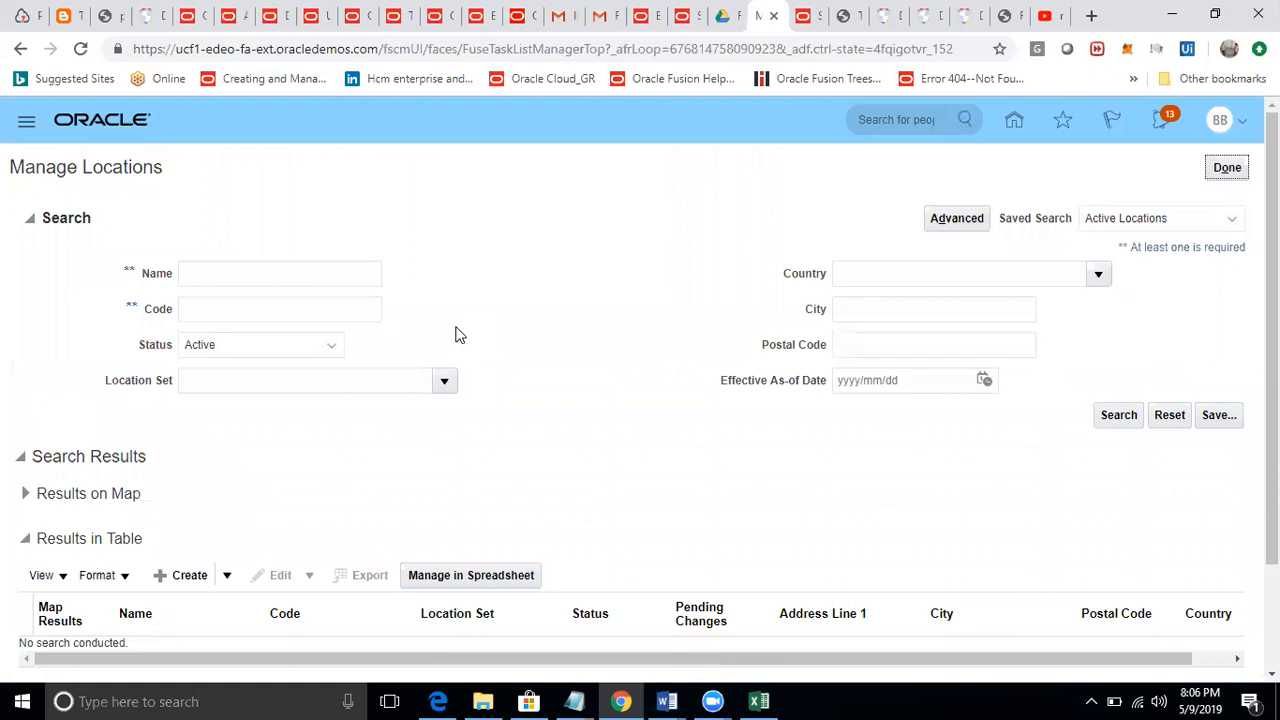
Collapse the search section and start creating a new location.
click(30, 218)
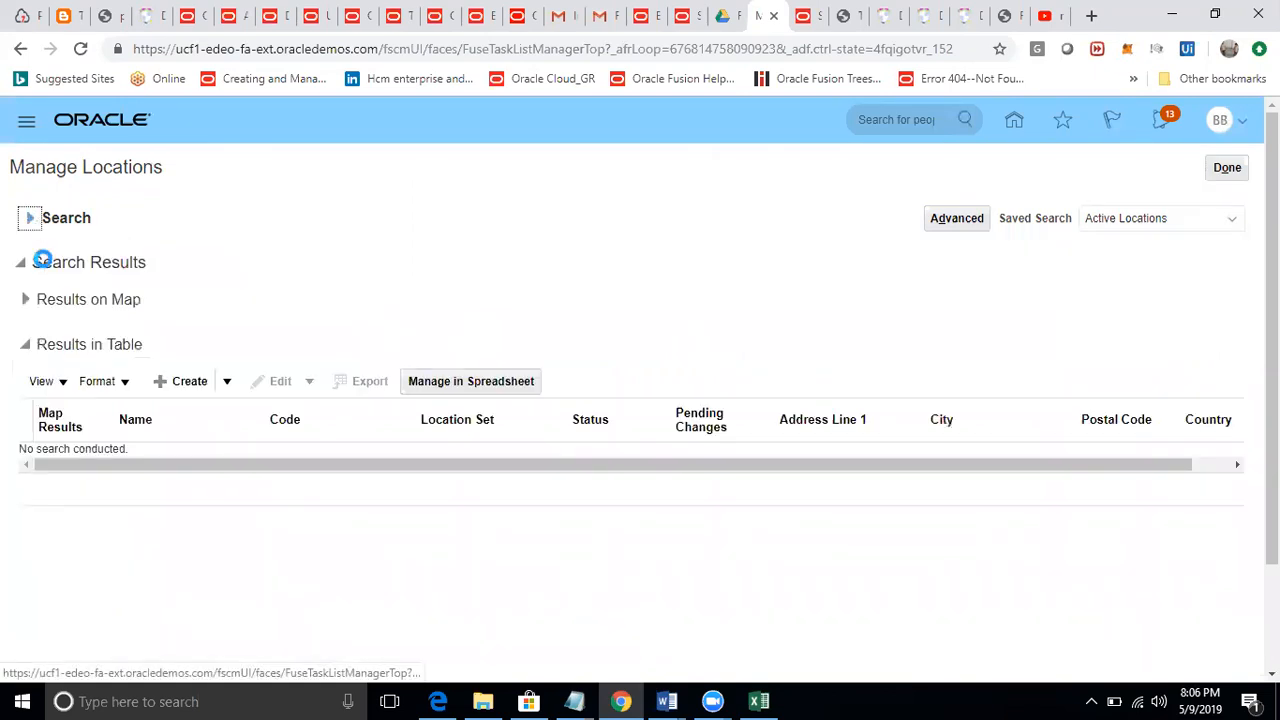
drag(48, 217, 98, 225)
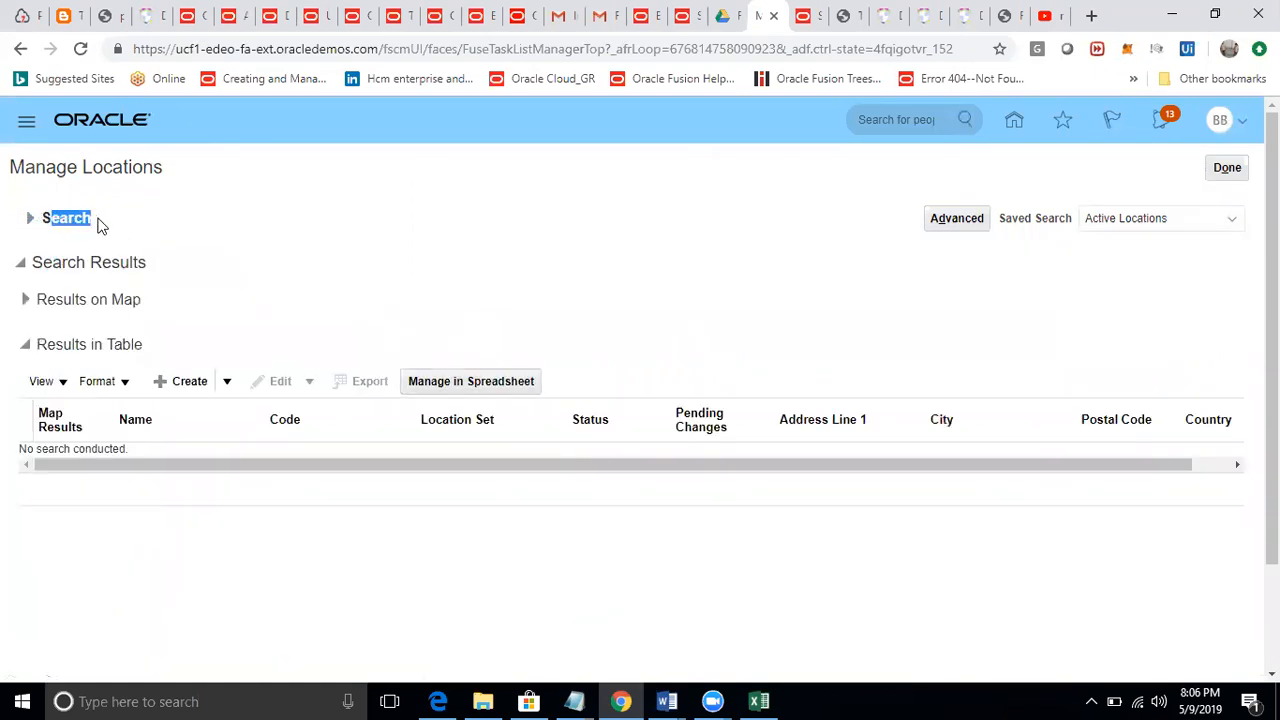
drag(36, 261, 150, 268)
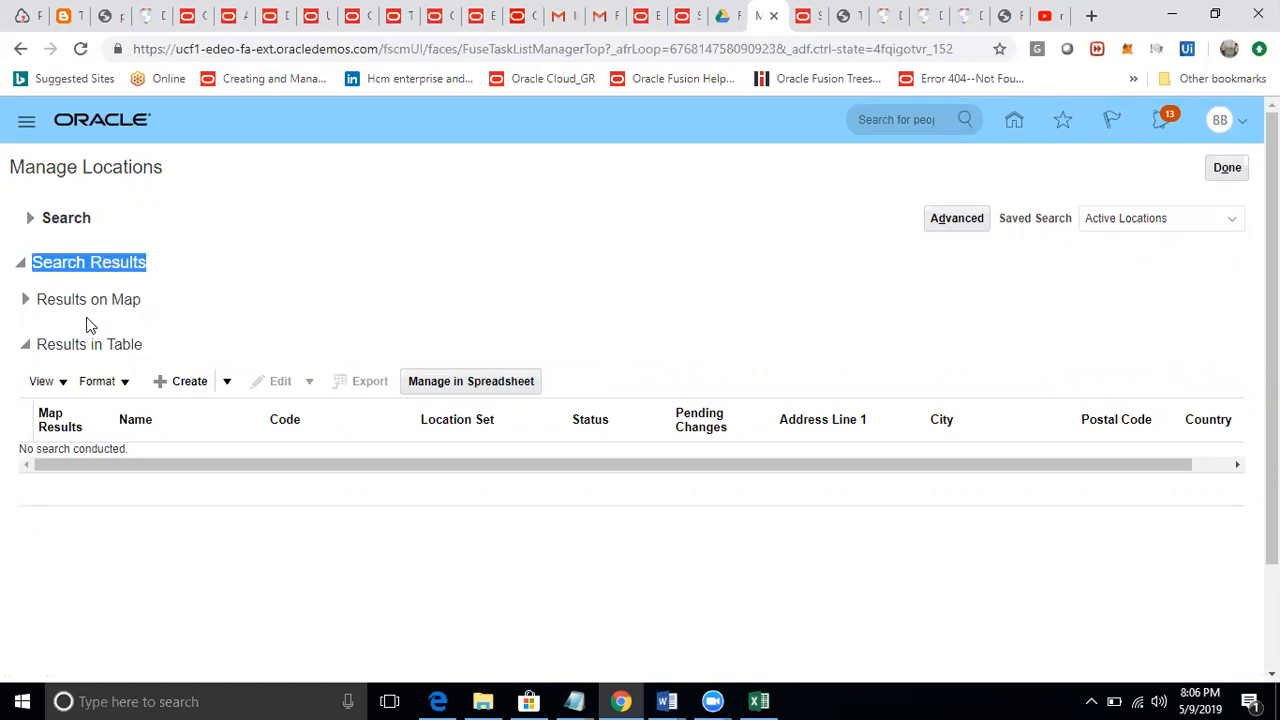
drag(12, 167, 190, 178)
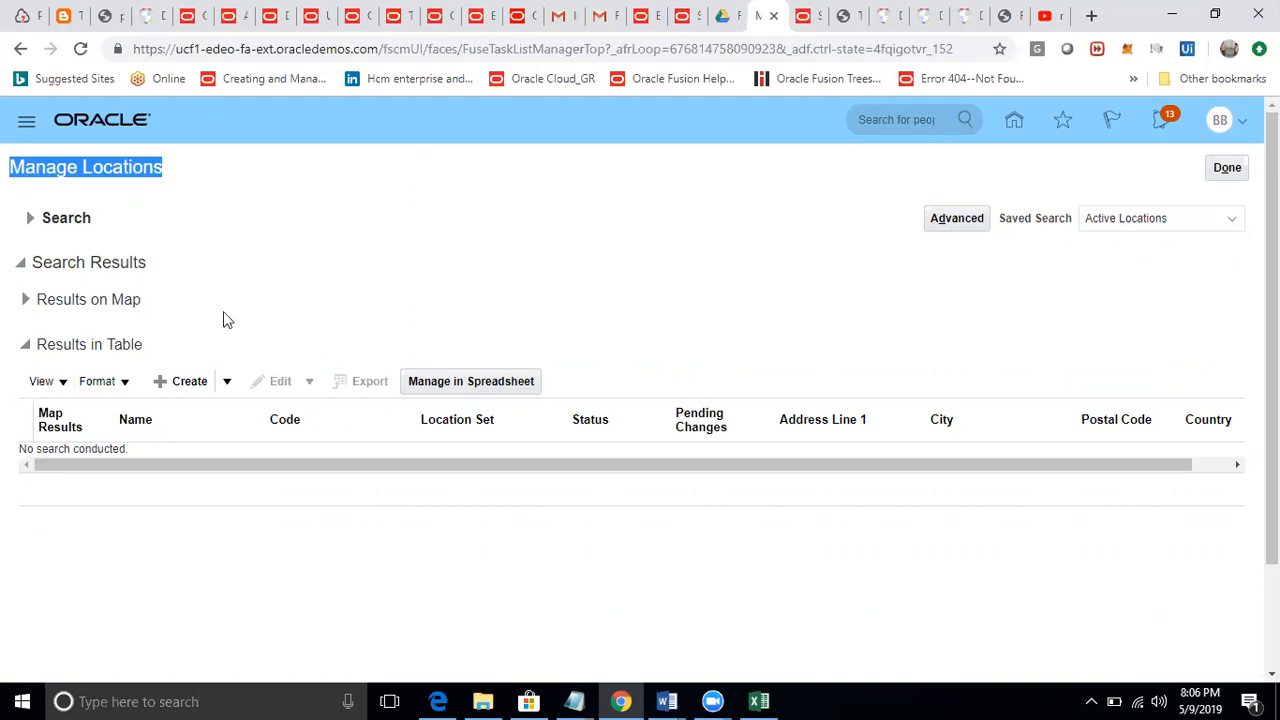
drag(98, 262, 152, 270)
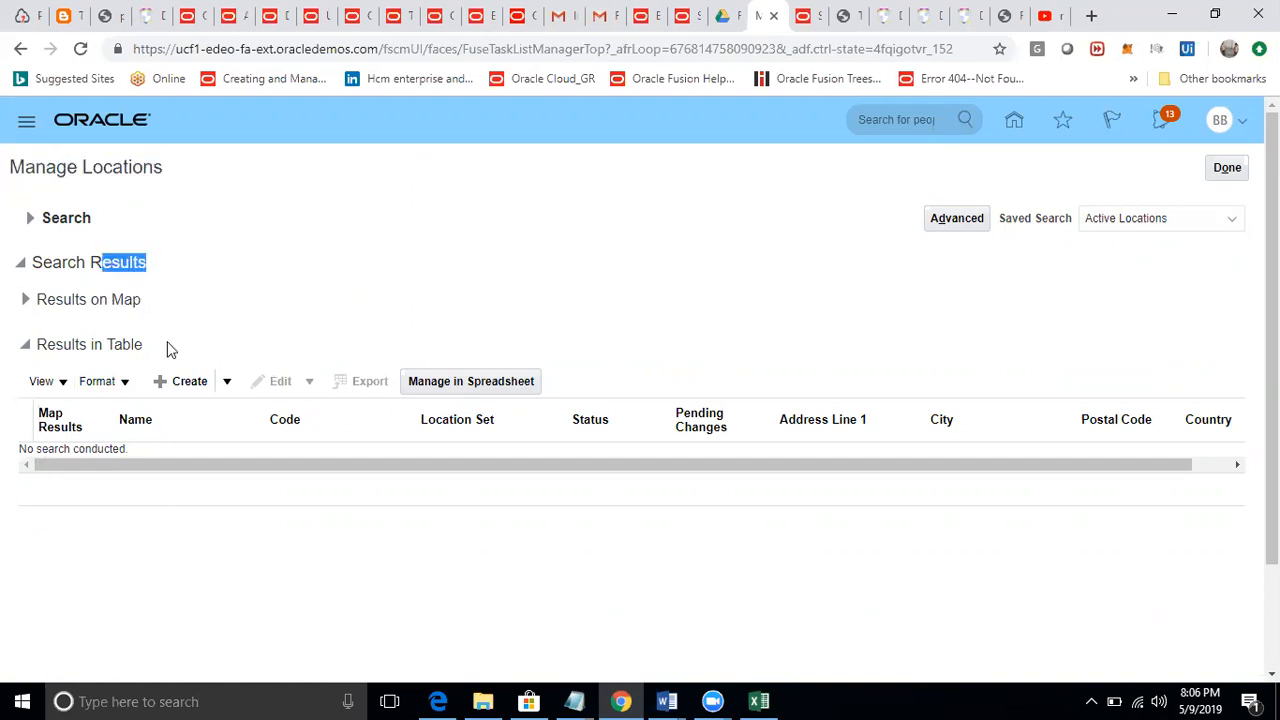
click(227, 383)
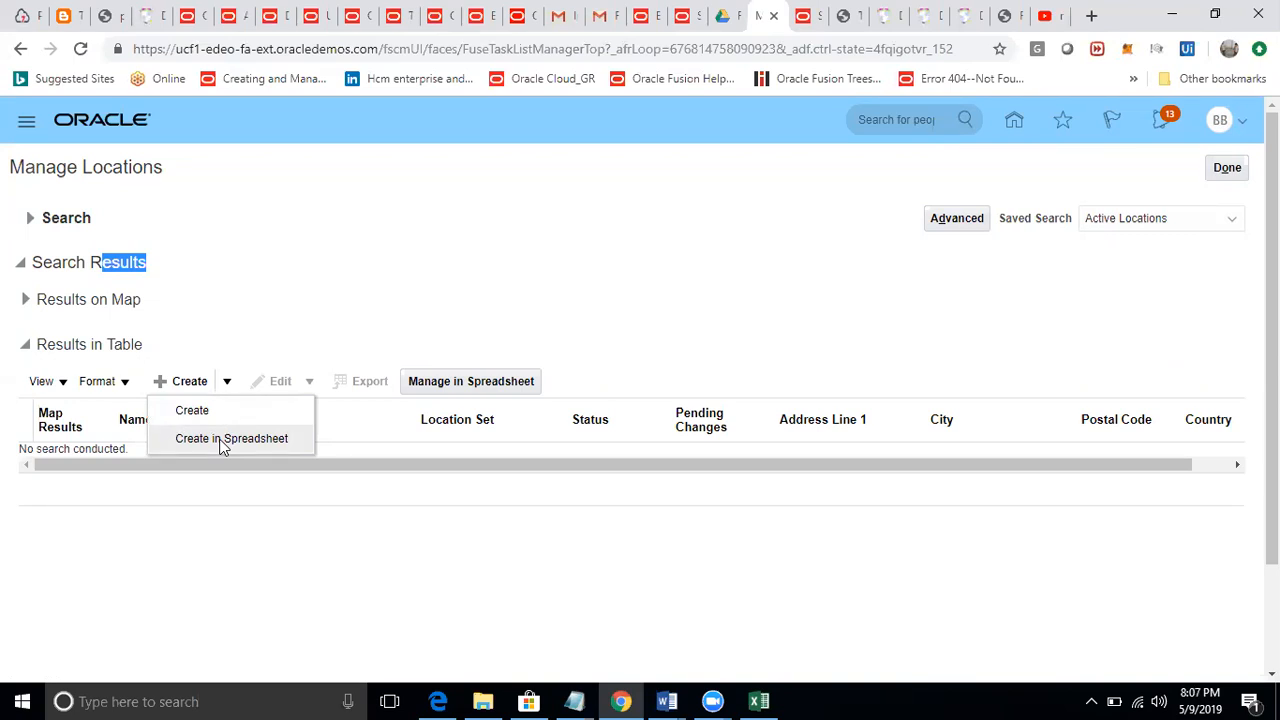
click(214, 413)
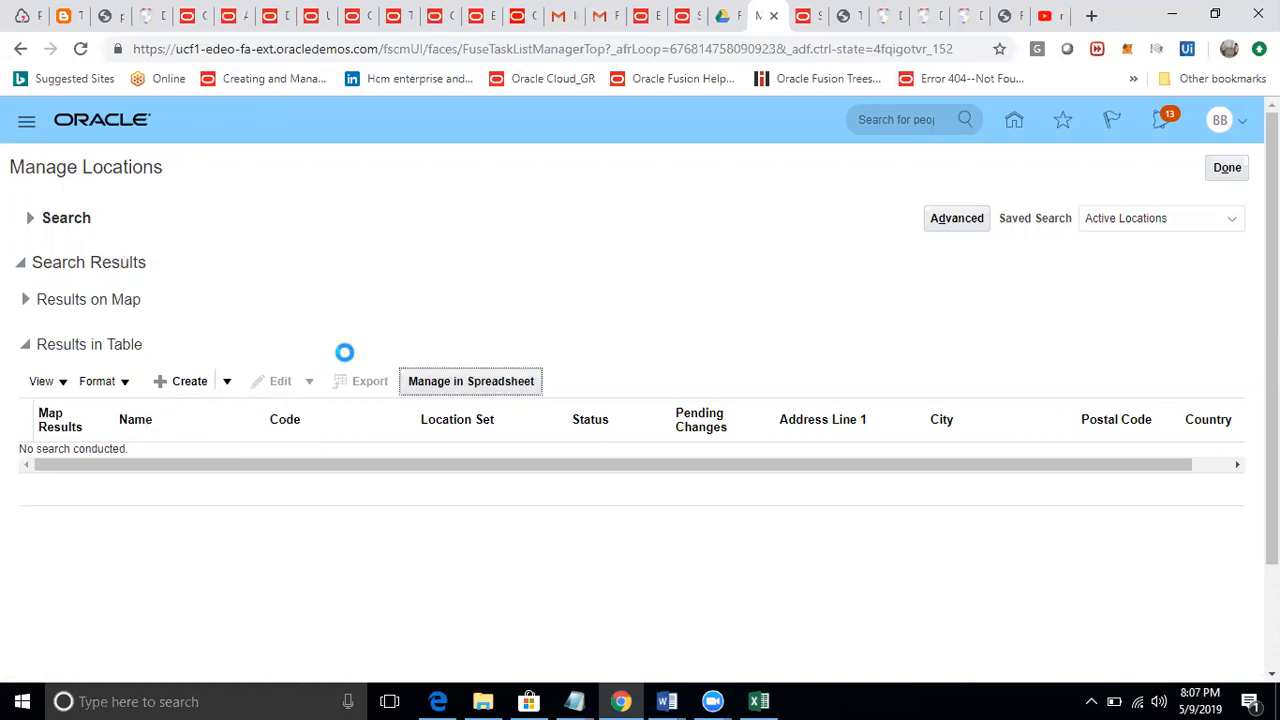
Name the new location IOMEGA LOCATION and give it the code IOMEGA.
drag(42, 328, 187, 373)
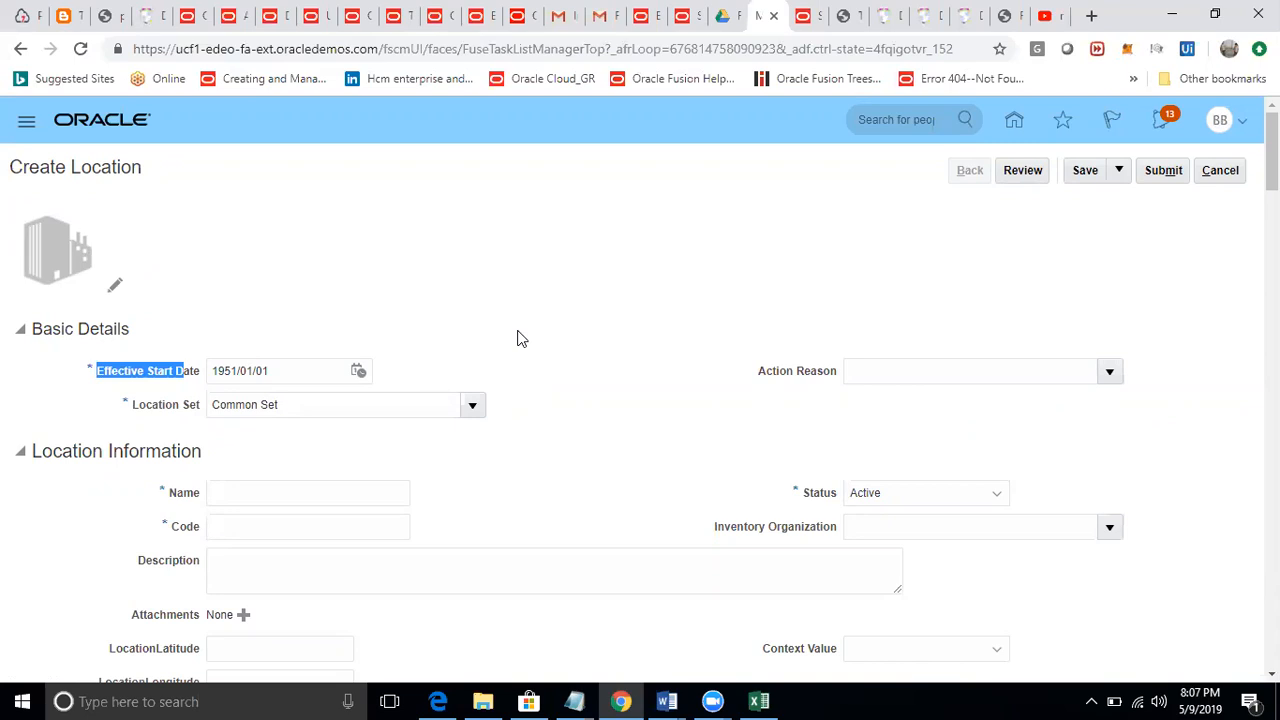
drag(300, 406, 208, 413)
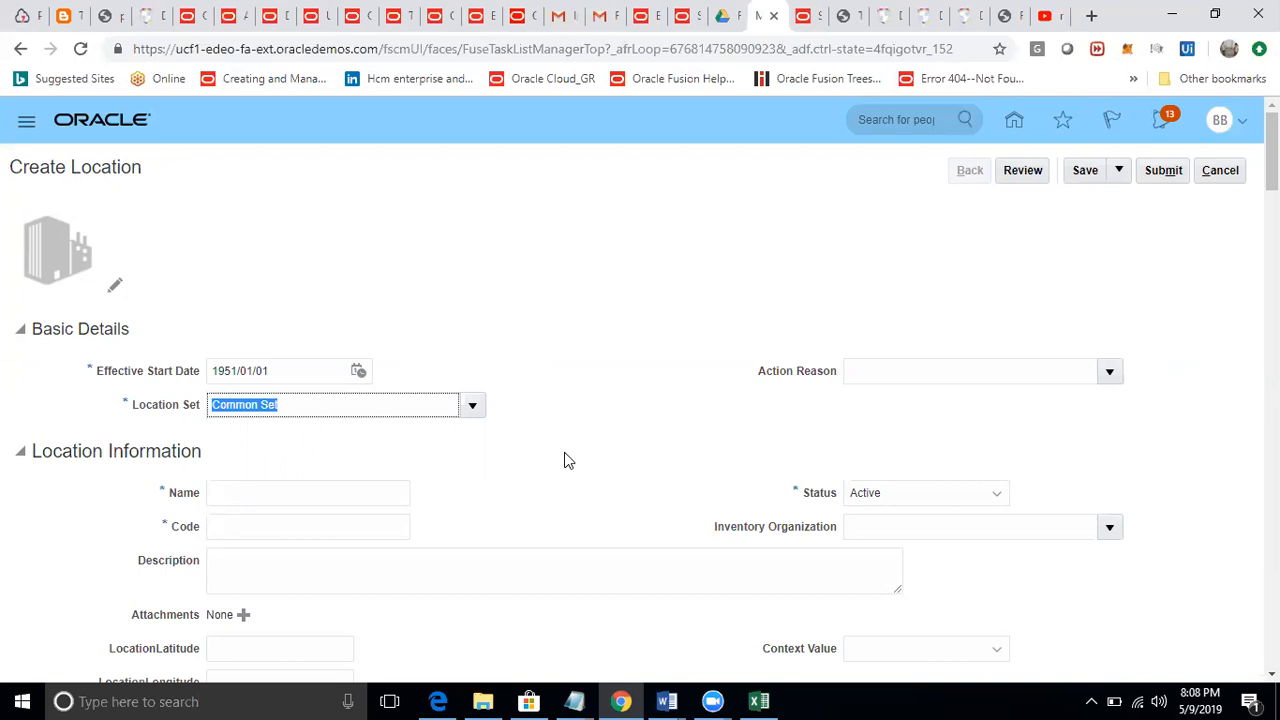
click(232, 498)
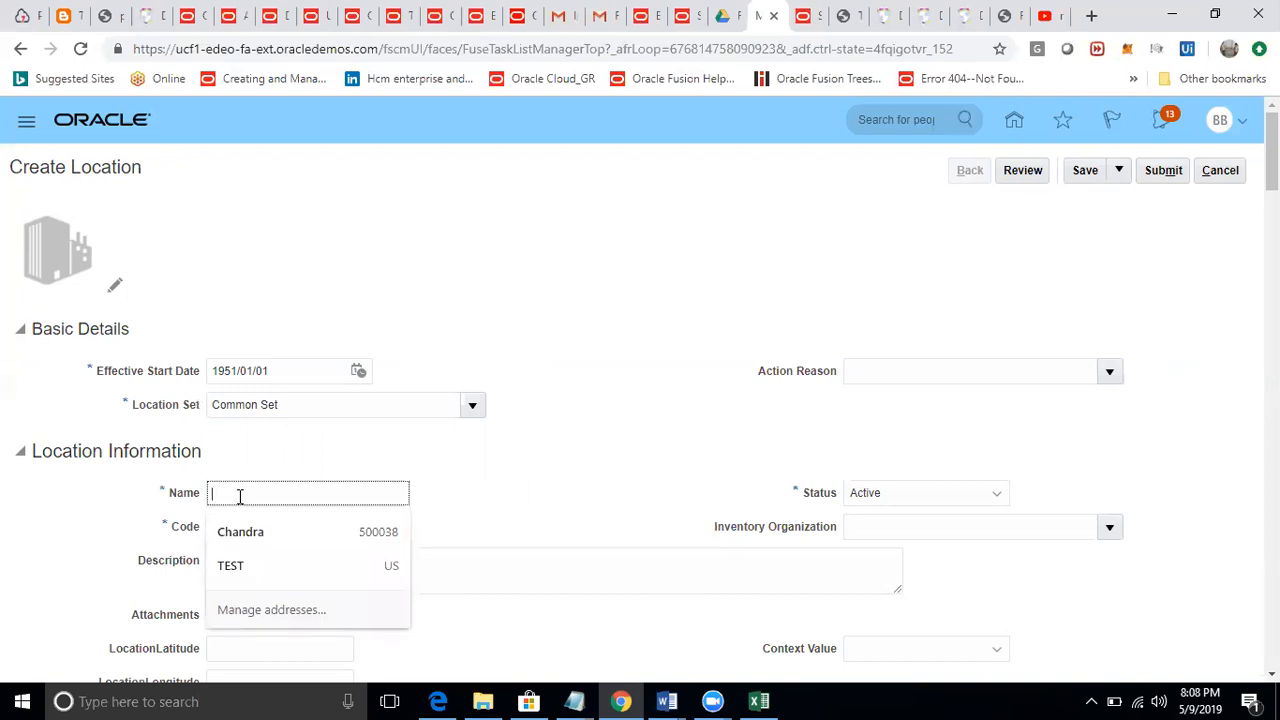
text(IOMEG)
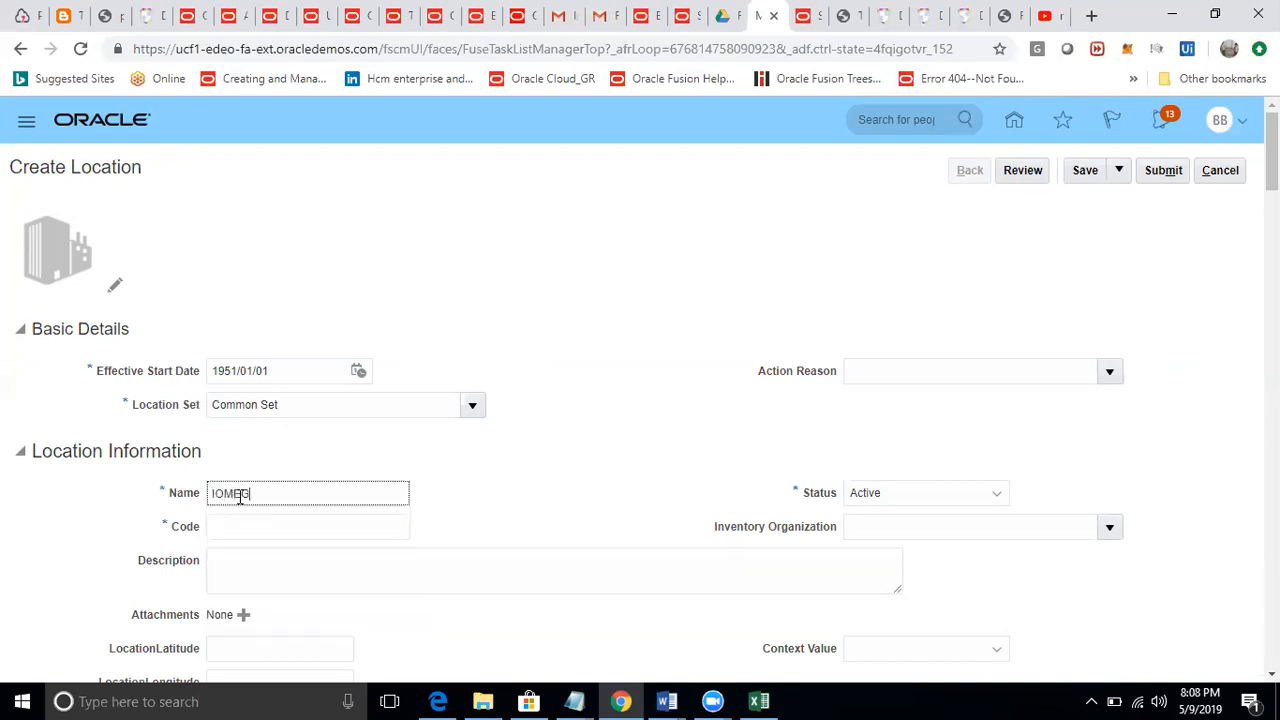
text(A LOCATION)
click(560, 482)
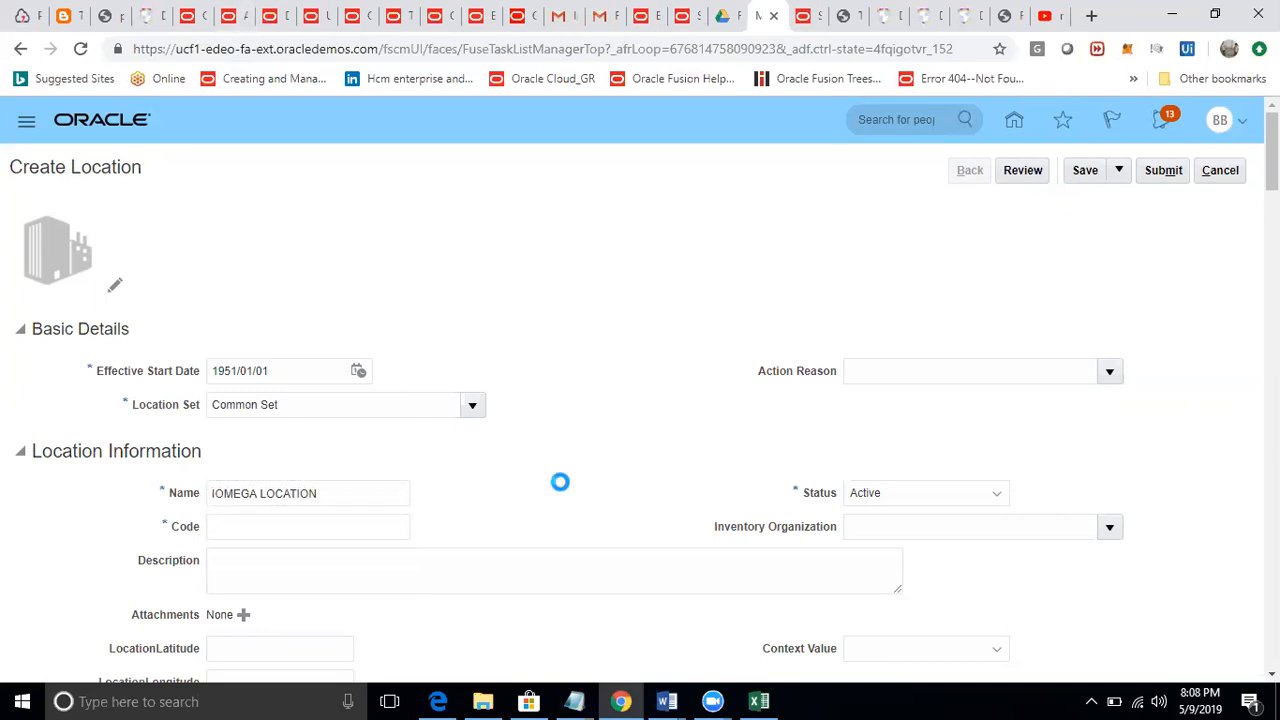
click(369, 528)
text(IOMEGA)
Set the main address postal code to 60606, choosing the Chicago suggestion.
click(691, 451)
scroll(786, 551, down, 1)
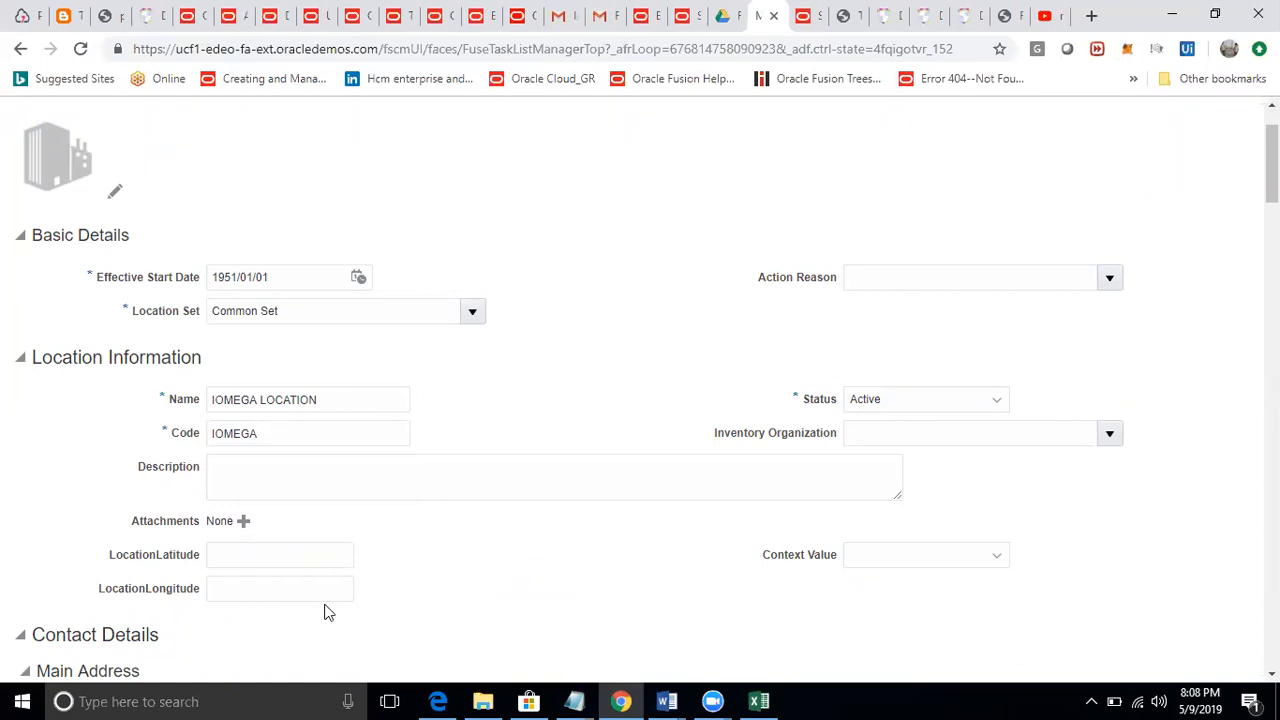
scroll(250, 585, down, 1)
drag(134, 378, 186, 392)
drag(714, 345, 770, 352)
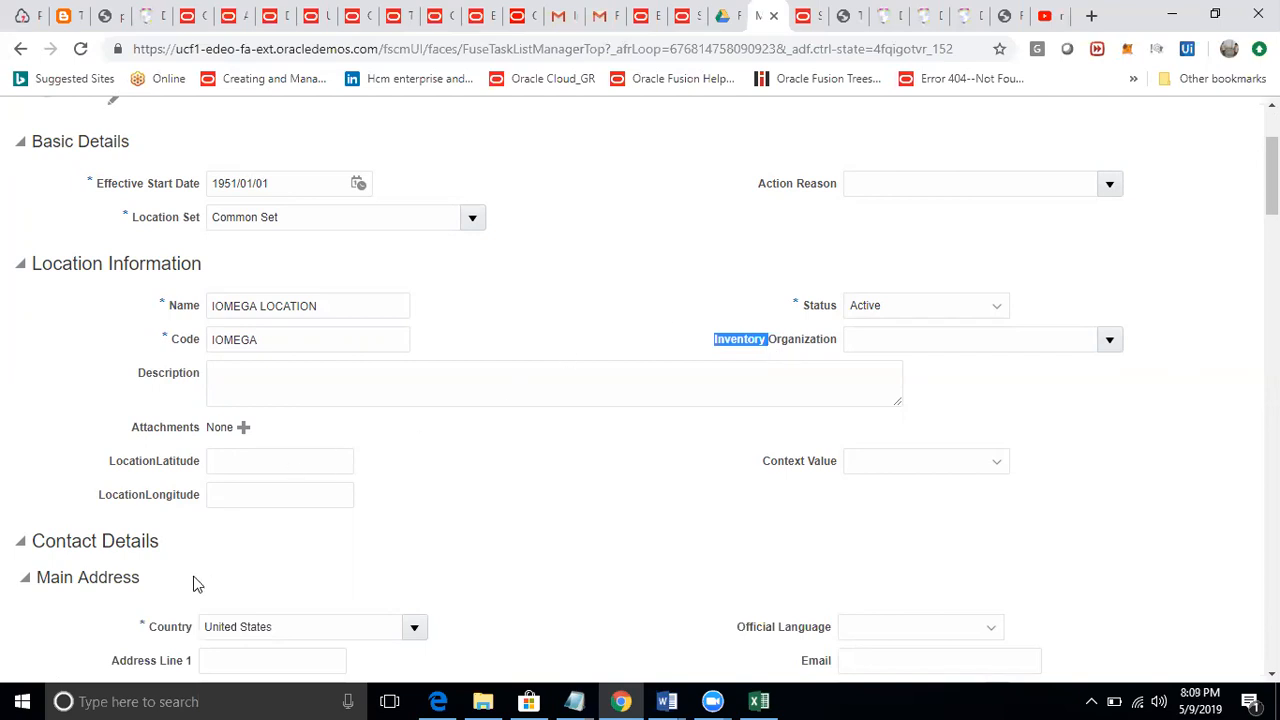
scroll(171, 580, down, 3)
drag(36, 298, 152, 301)
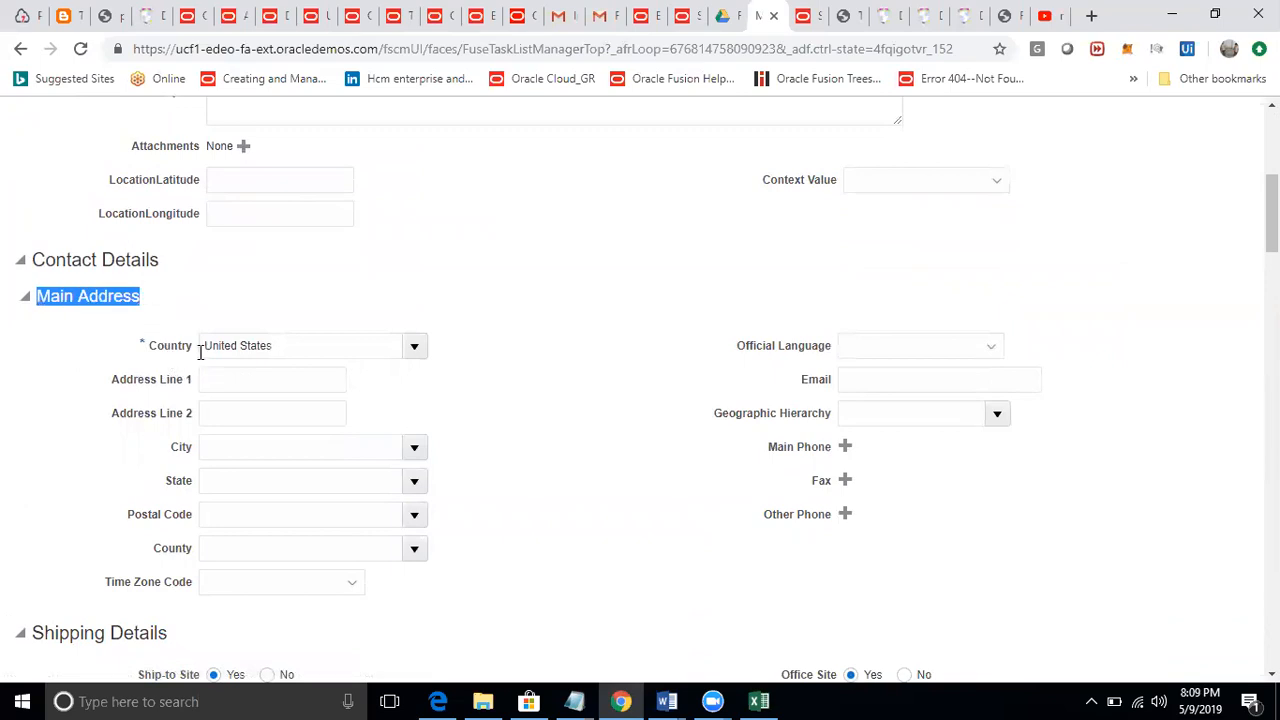
click(241, 514)
text(60606)
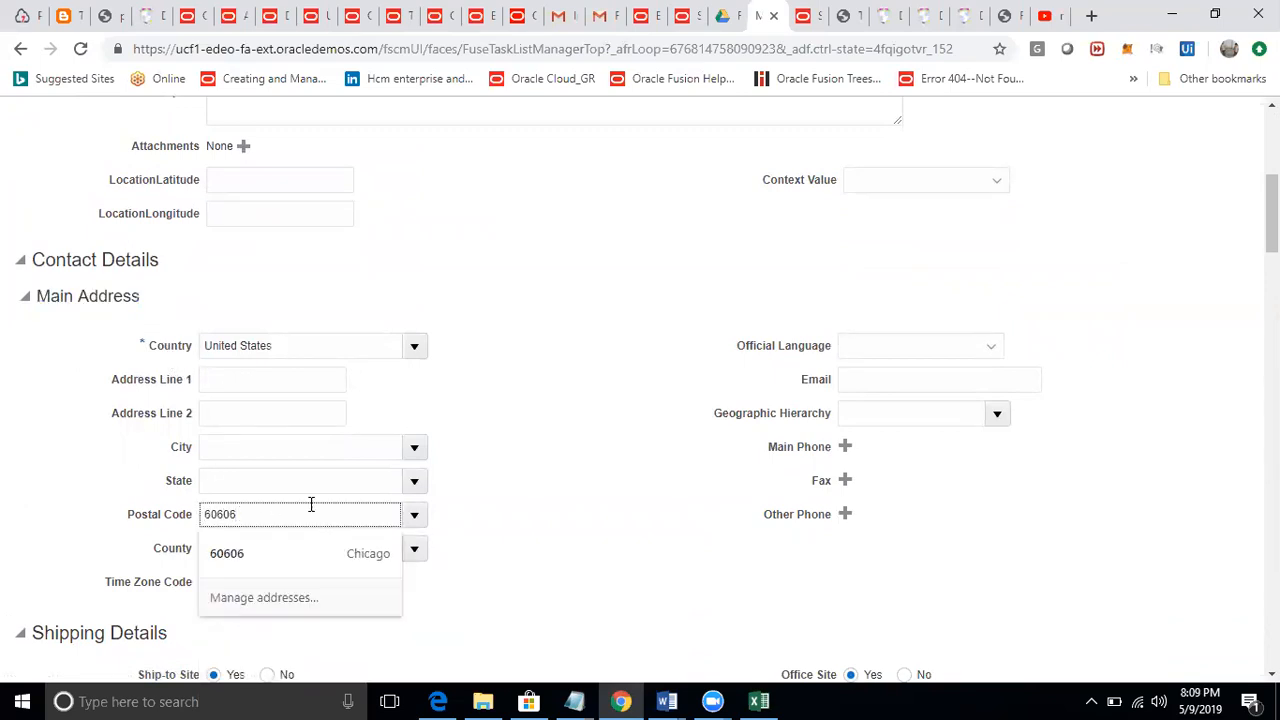
click(650, 448)
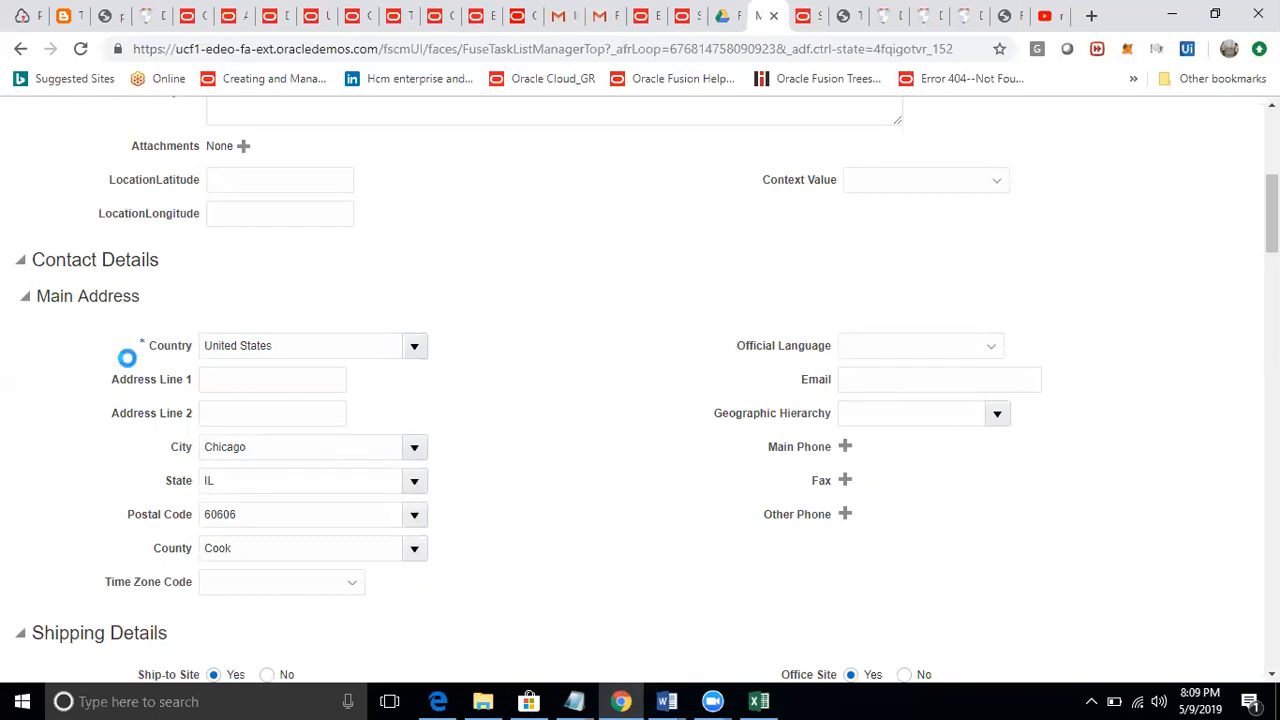
Enter IOMEGA CHICAGO as the main address line 1.
click(258, 385)
text(IOM)
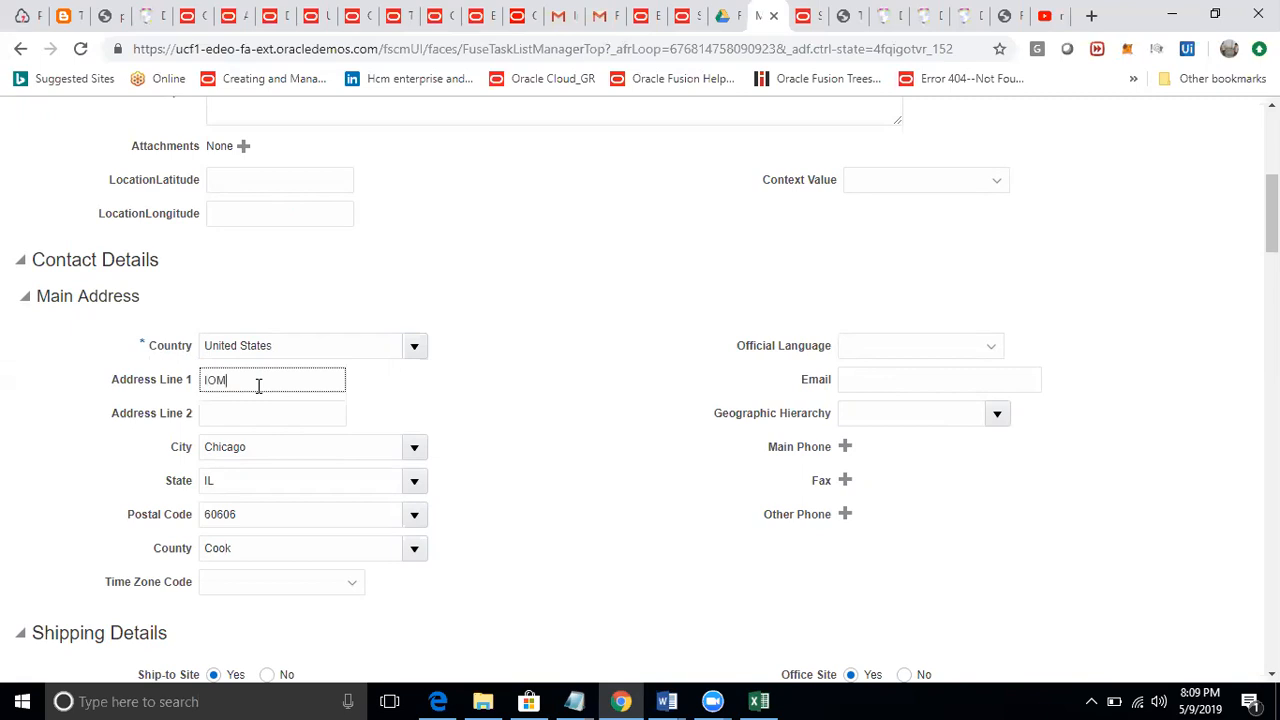
text(EGA GHCAGO)
text(I)
click(582, 414)
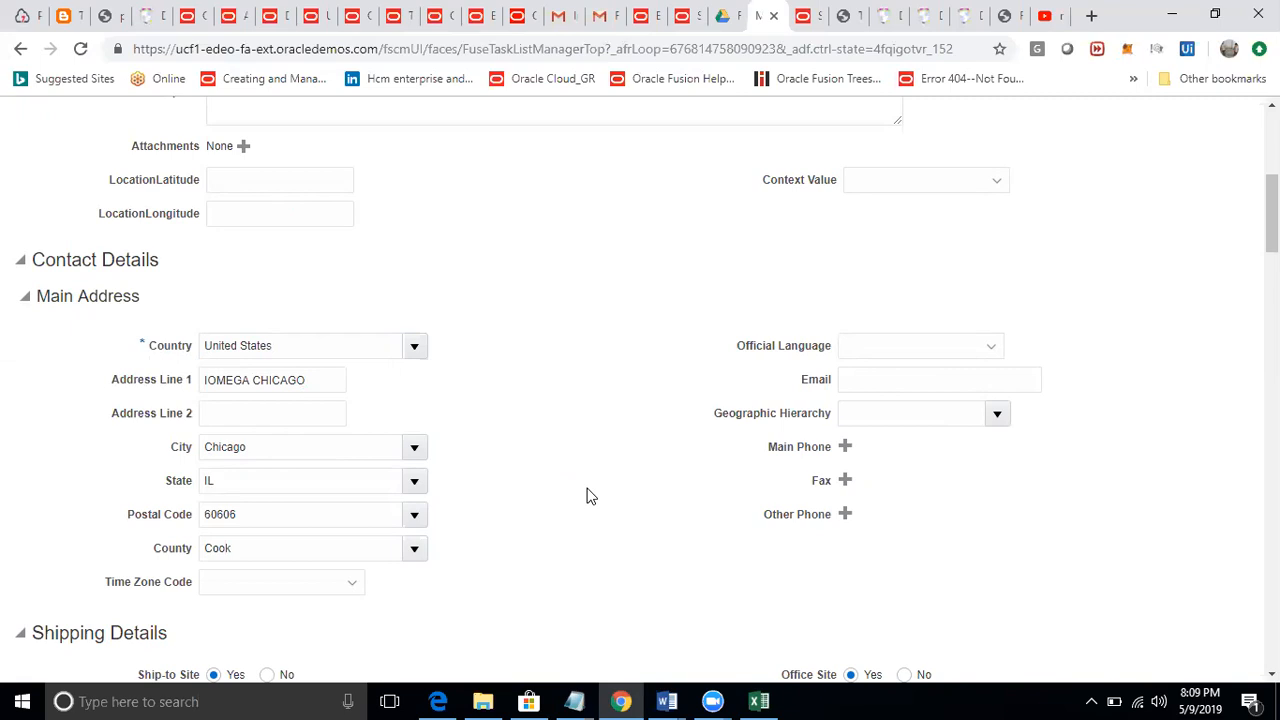
Review the Shipping Details and Extra Information sections of the new location.
scroll(588, 496, down, 2)
scroll(588, 496, down, 2)
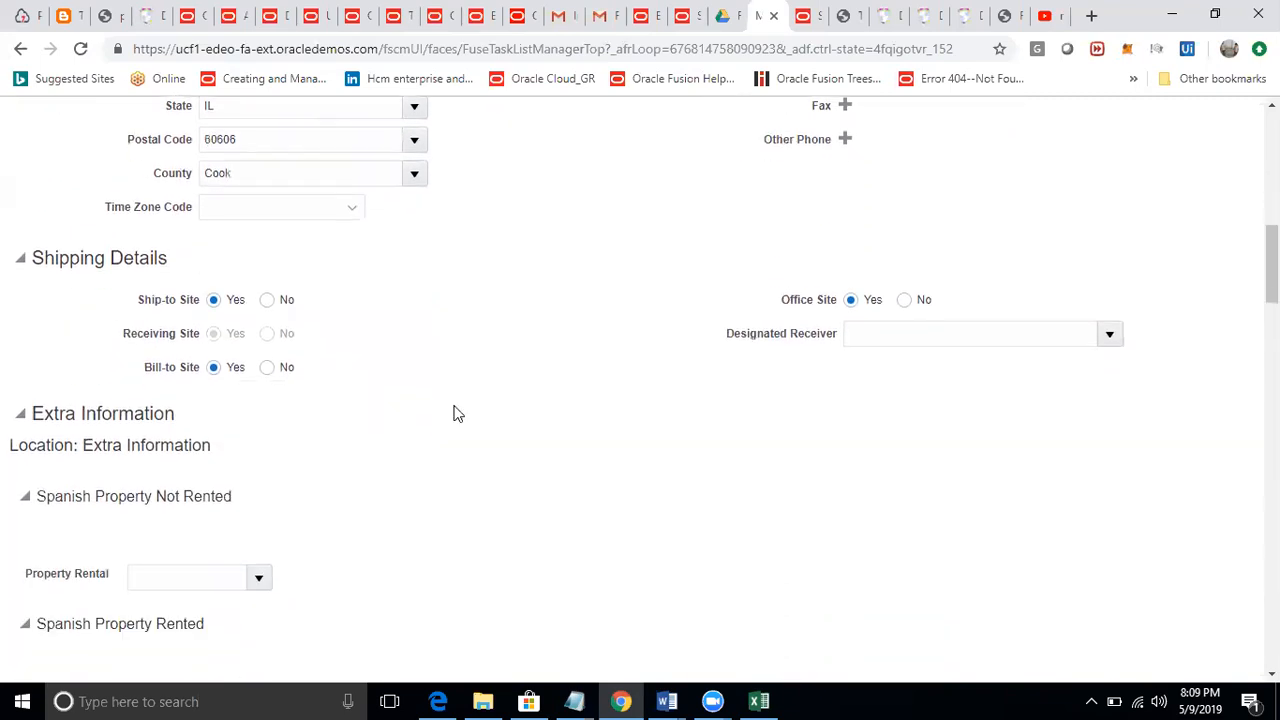
drag(40, 258, 161, 259)
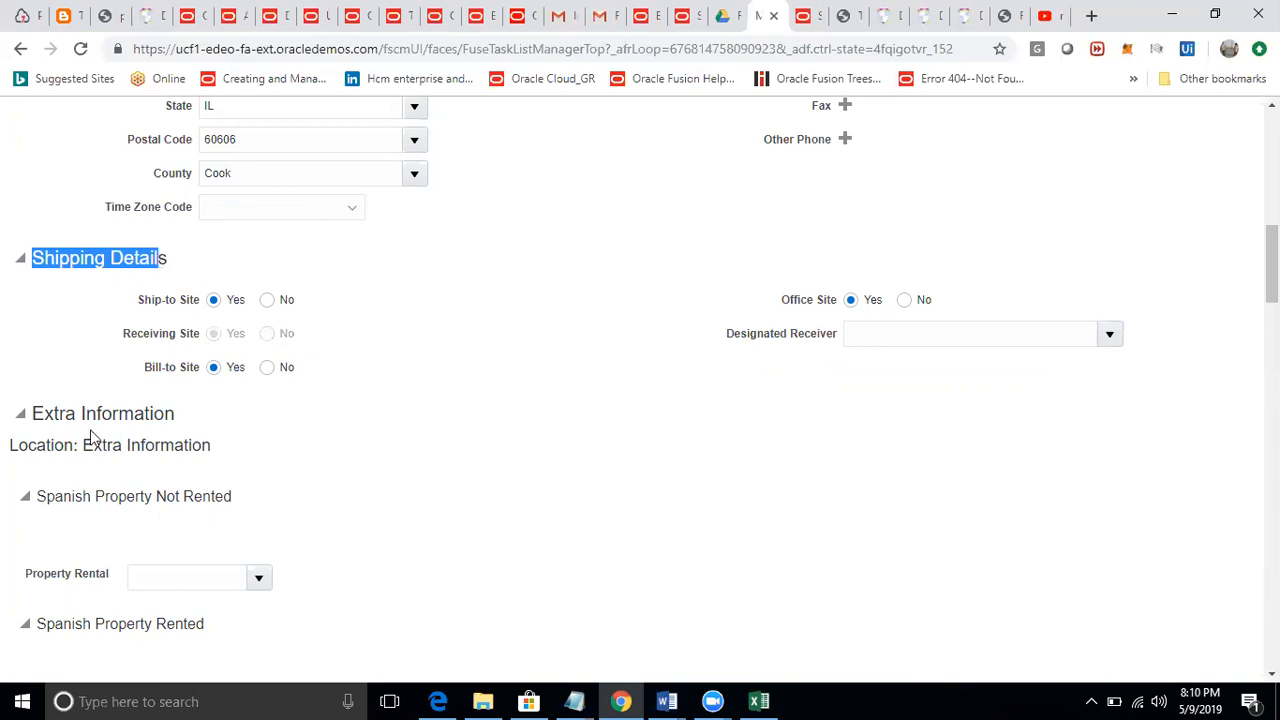
drag(34, 413, 234, 432)
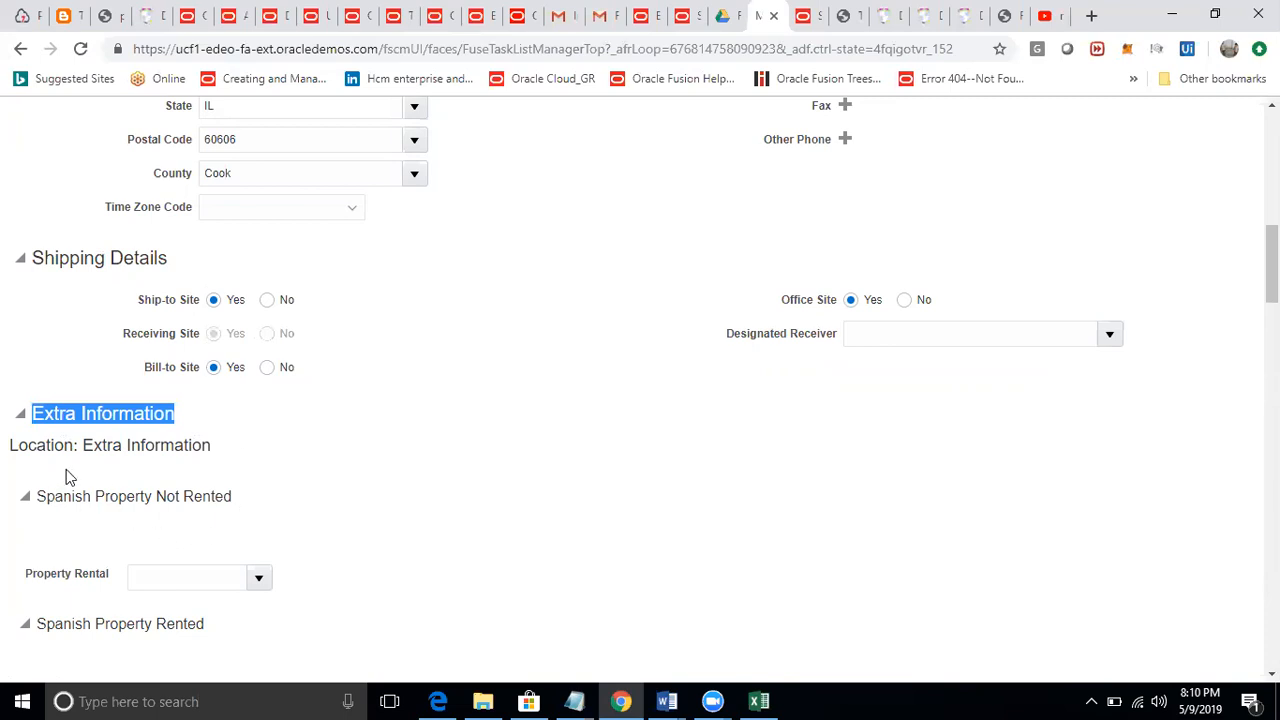
drag(80, 452, 223, 450)
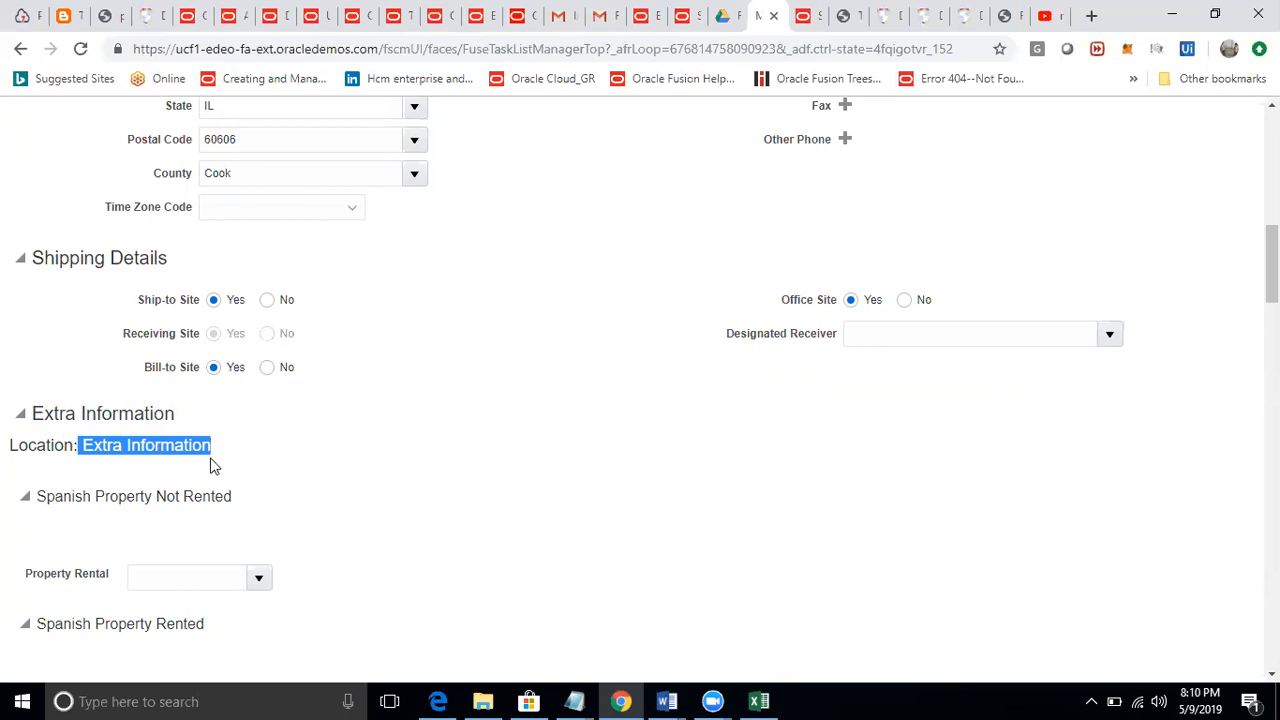
Collapse the Spanish property, Extra Information and Legislative Information sections of the new location.
click(26, 496)
click(26, 418)
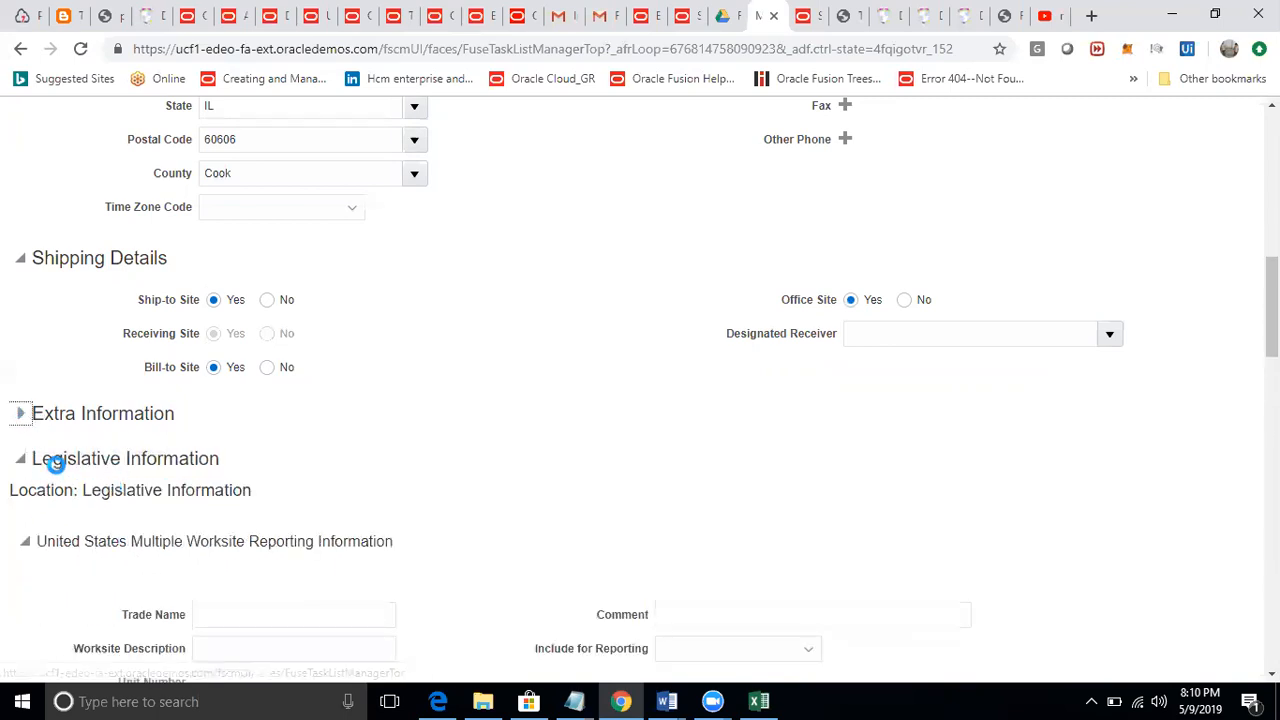
click(22, 460)
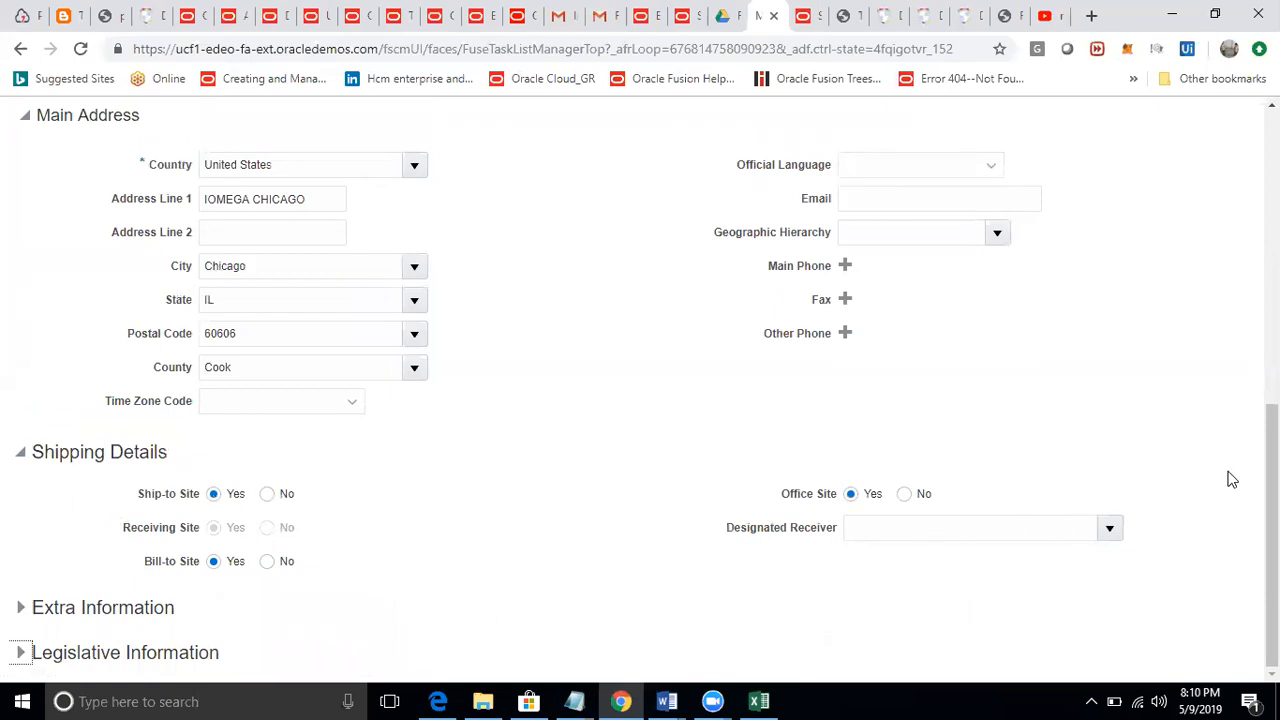
Open the review of the new location, look it over, and save it.
drag(1272, 480, 1272, 187)
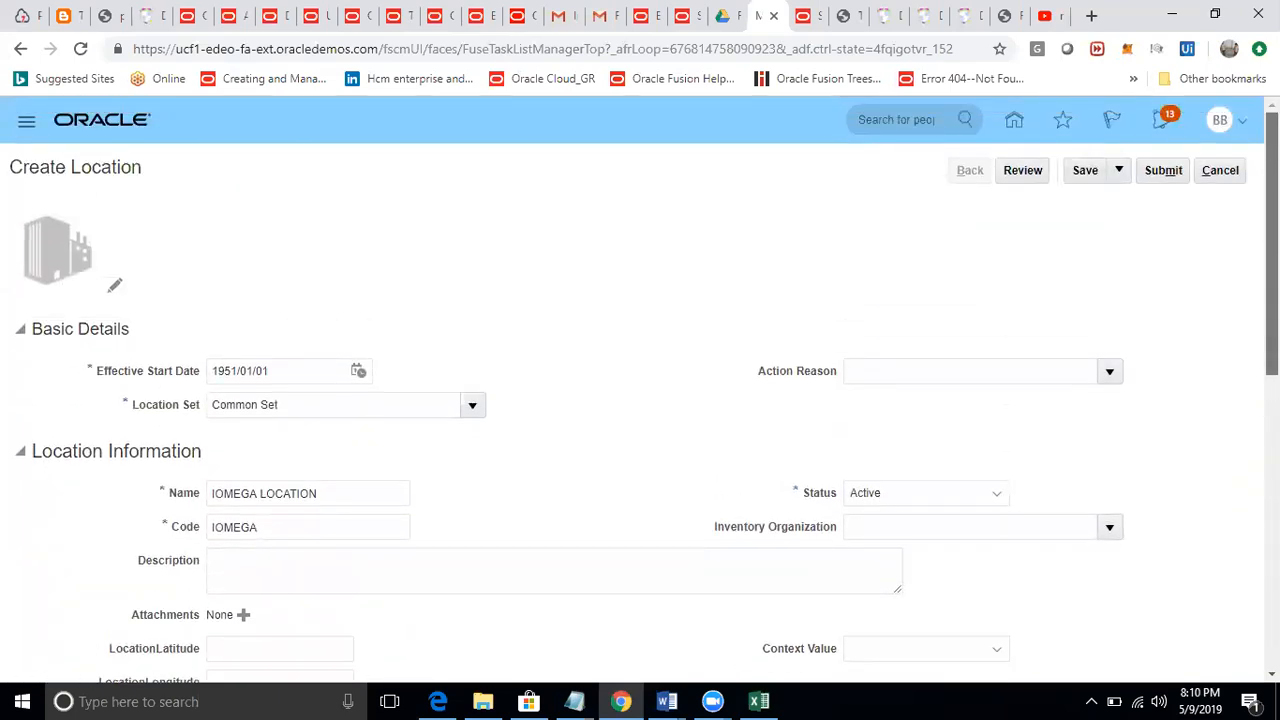
click(1040, 177)
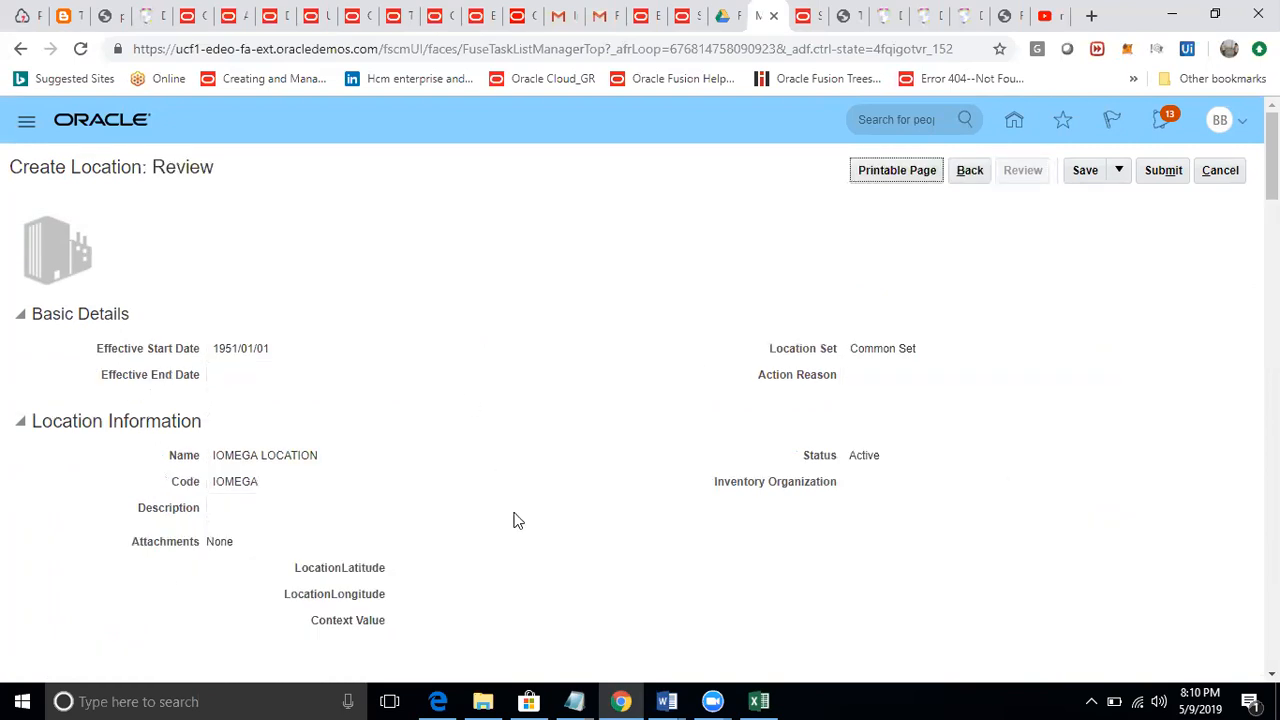
scroll(540, 570, down, 5)
scroll(540, 570, down, 3)
scroll(540, 569, up, 8)
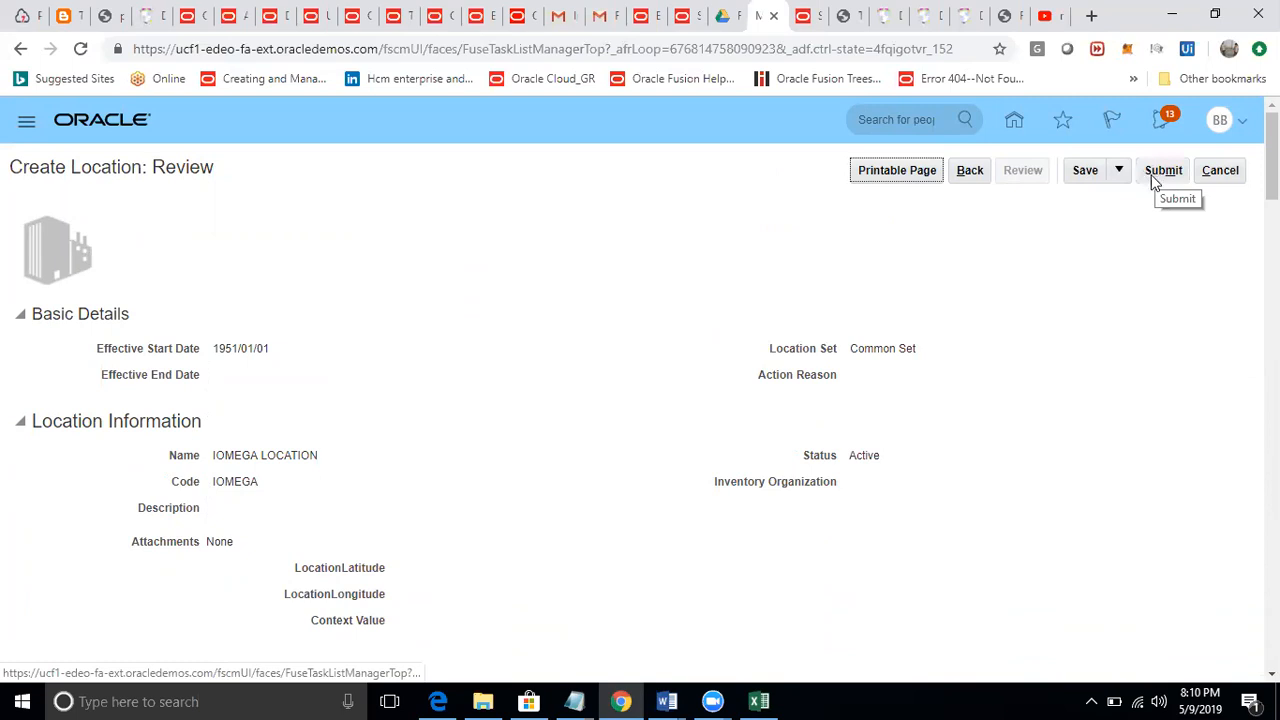
click(1087, 172)
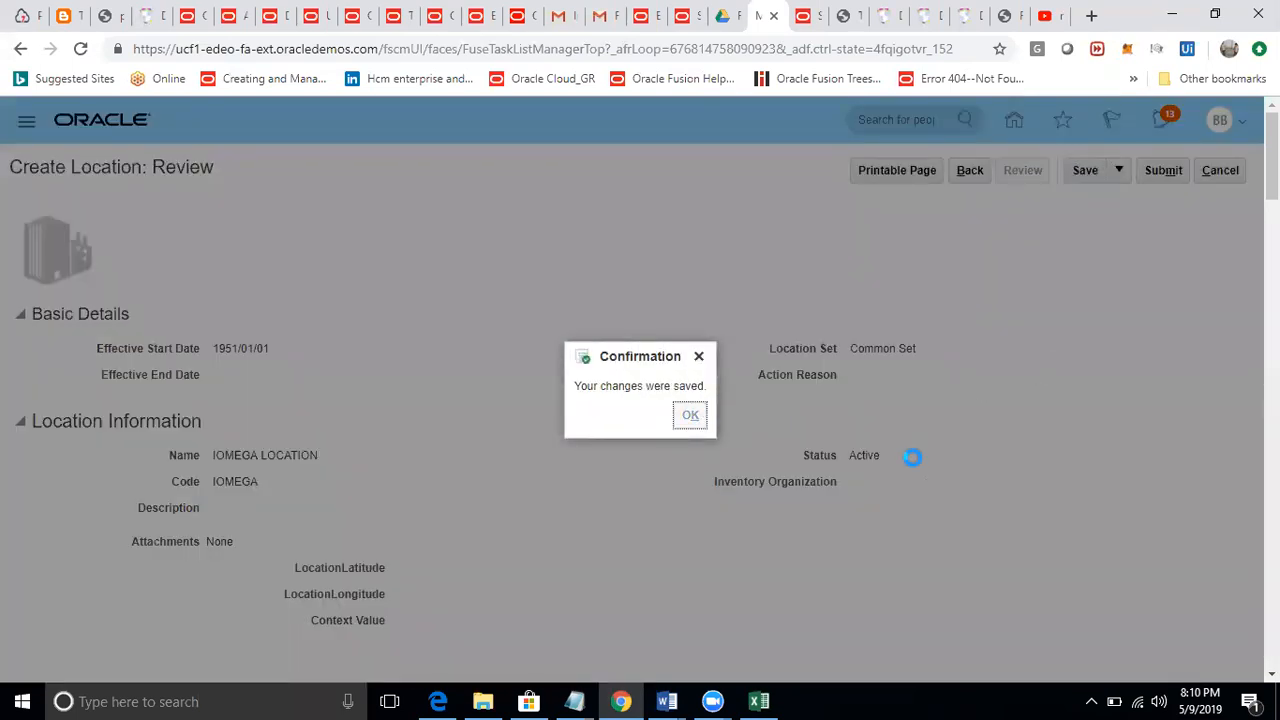
key(Return)
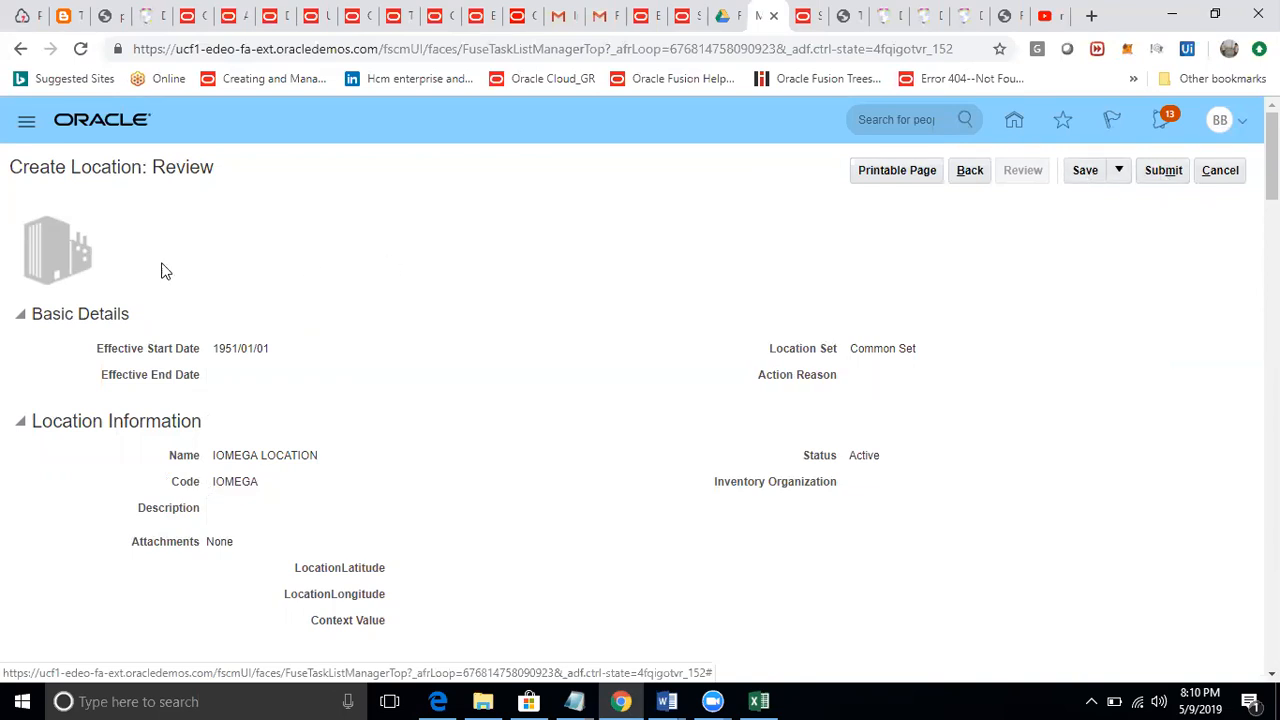
Submit the new location request and confirm the submission.
drag(12, 167, 152, 168)
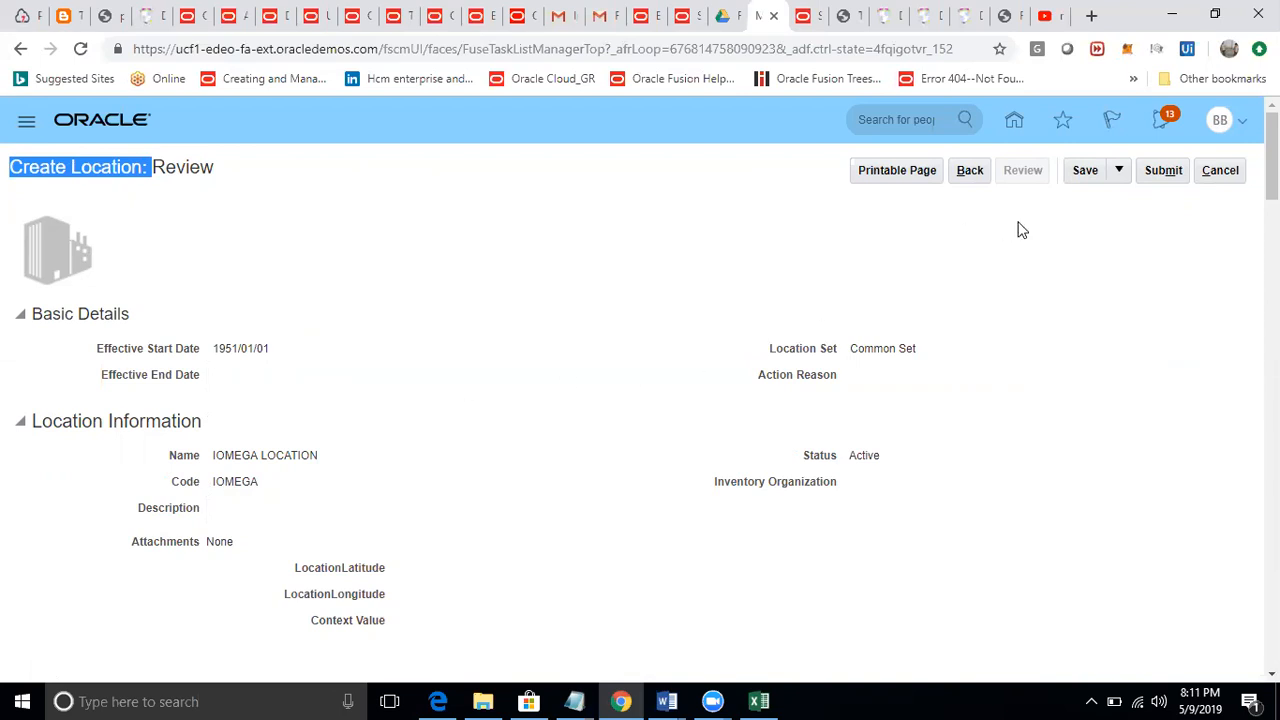
click(1160, 175)
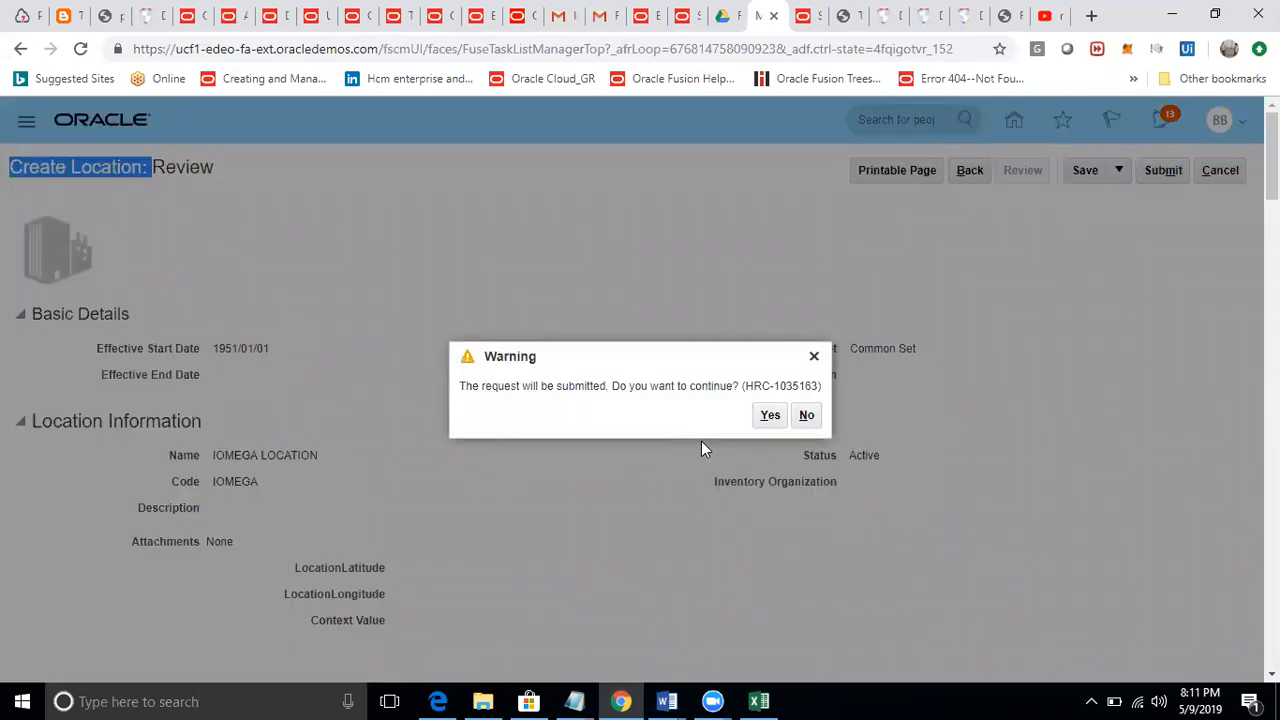
click(770, 415)
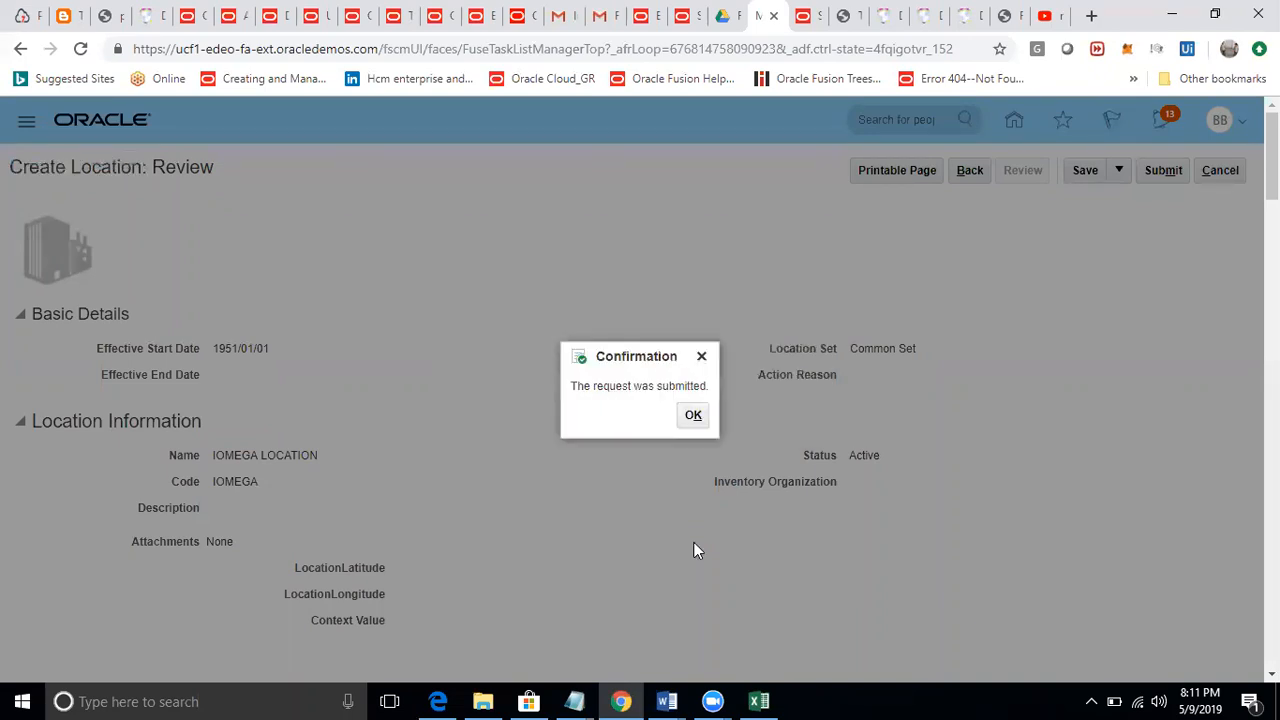
key(Return)
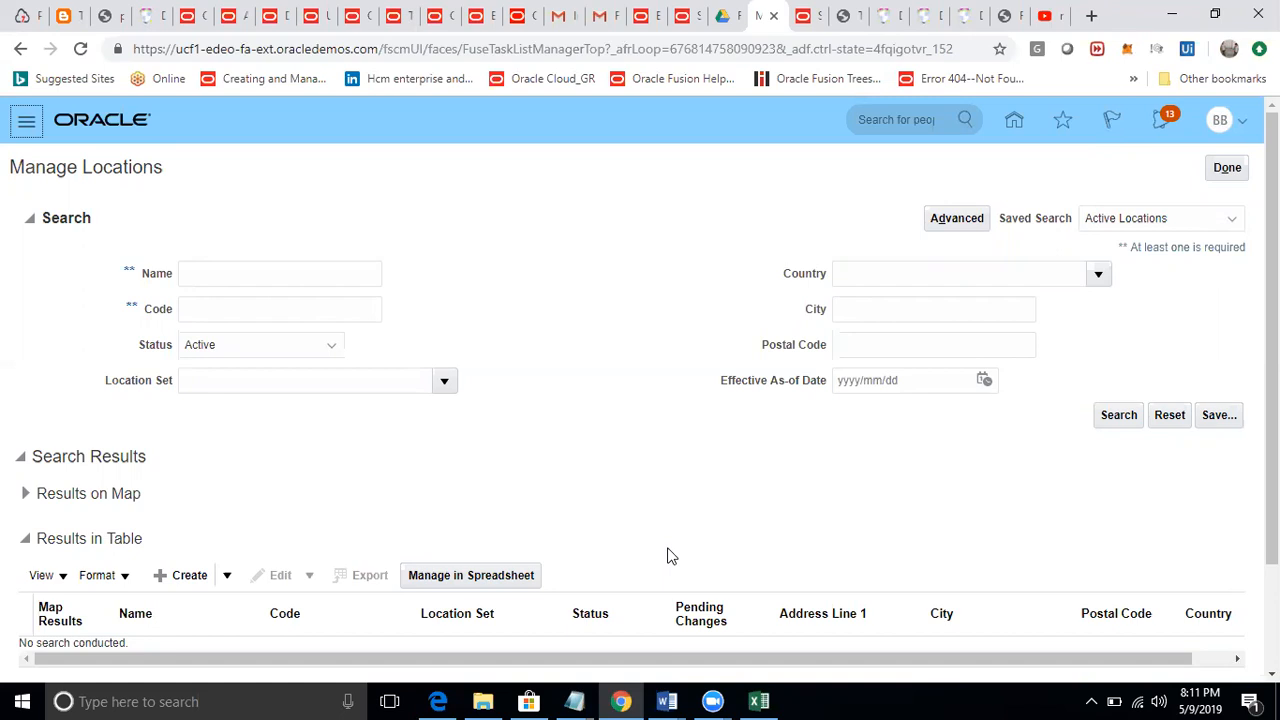
Reopen the Manage Locations task from the implementation project and search for locations named IOMEGA.
click(1226, 167)
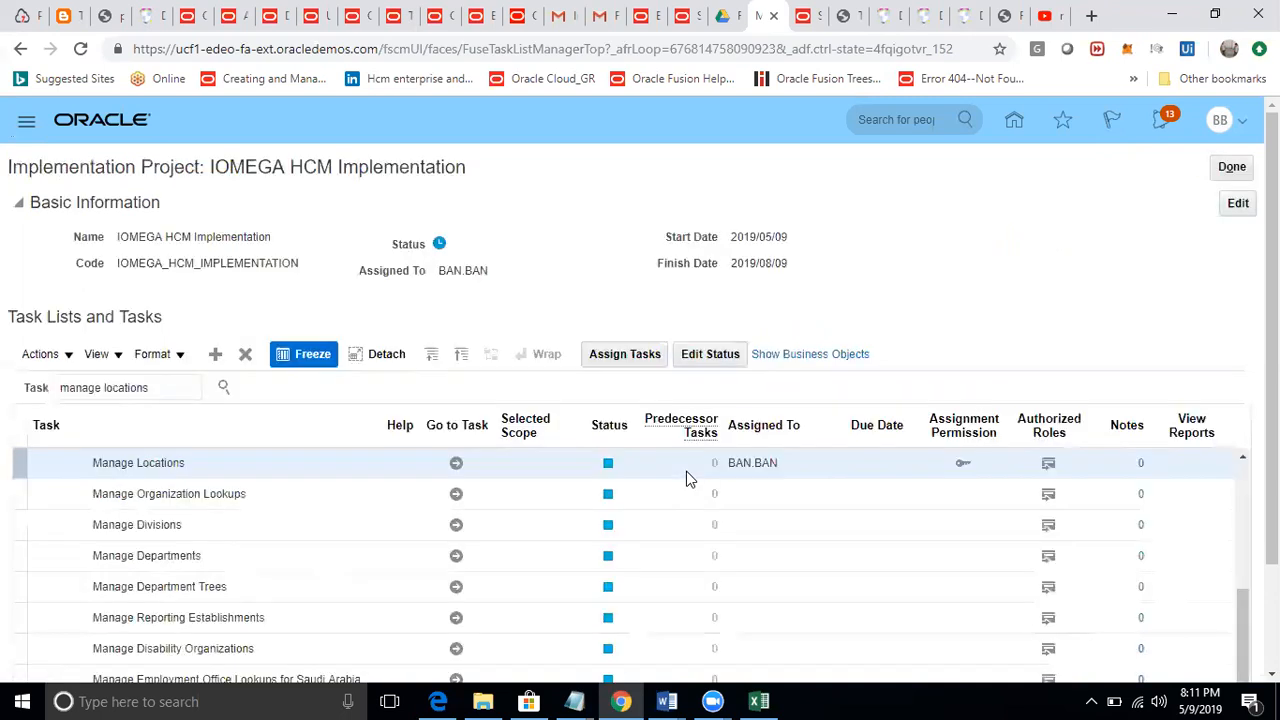
click(456, 462)
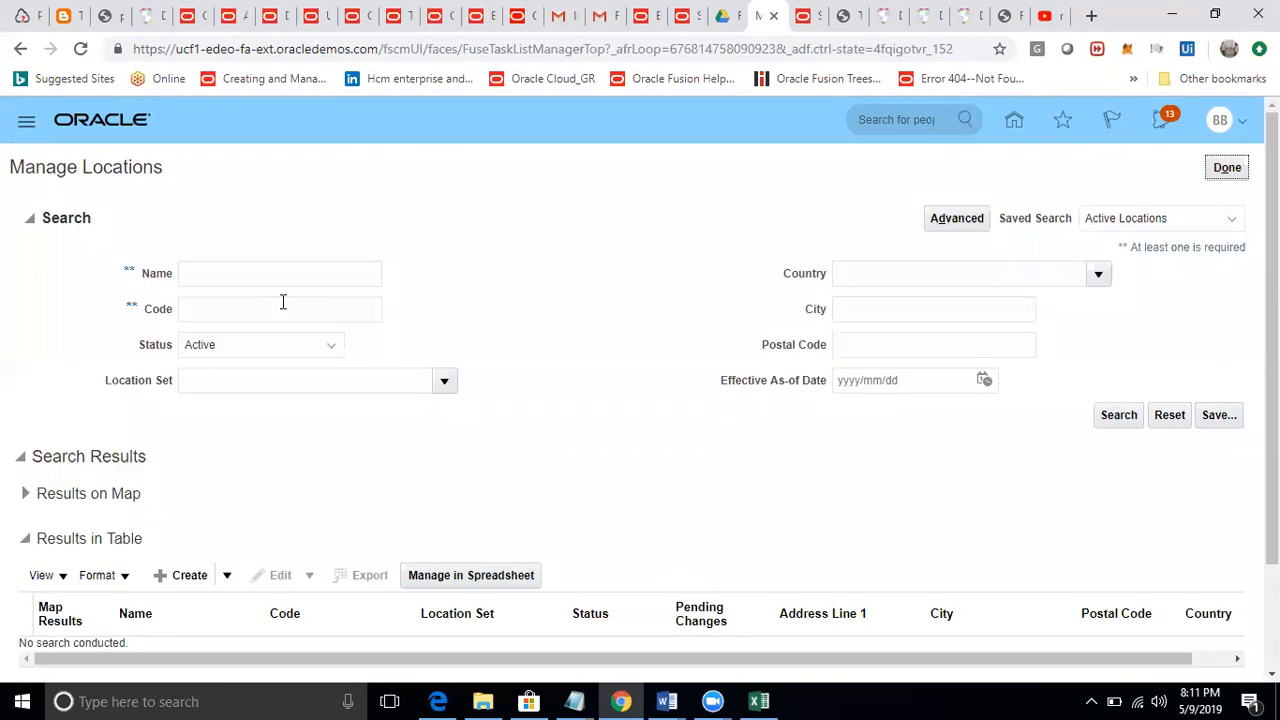
click(261, 264)
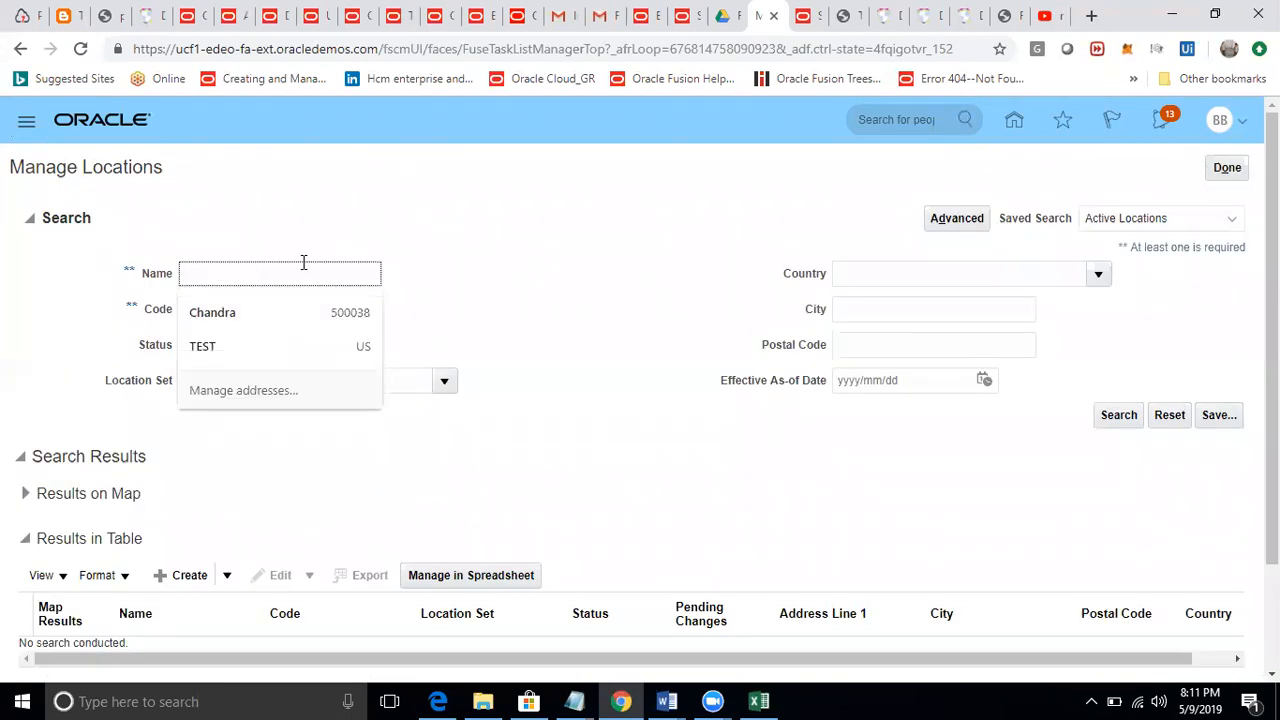
text(I)
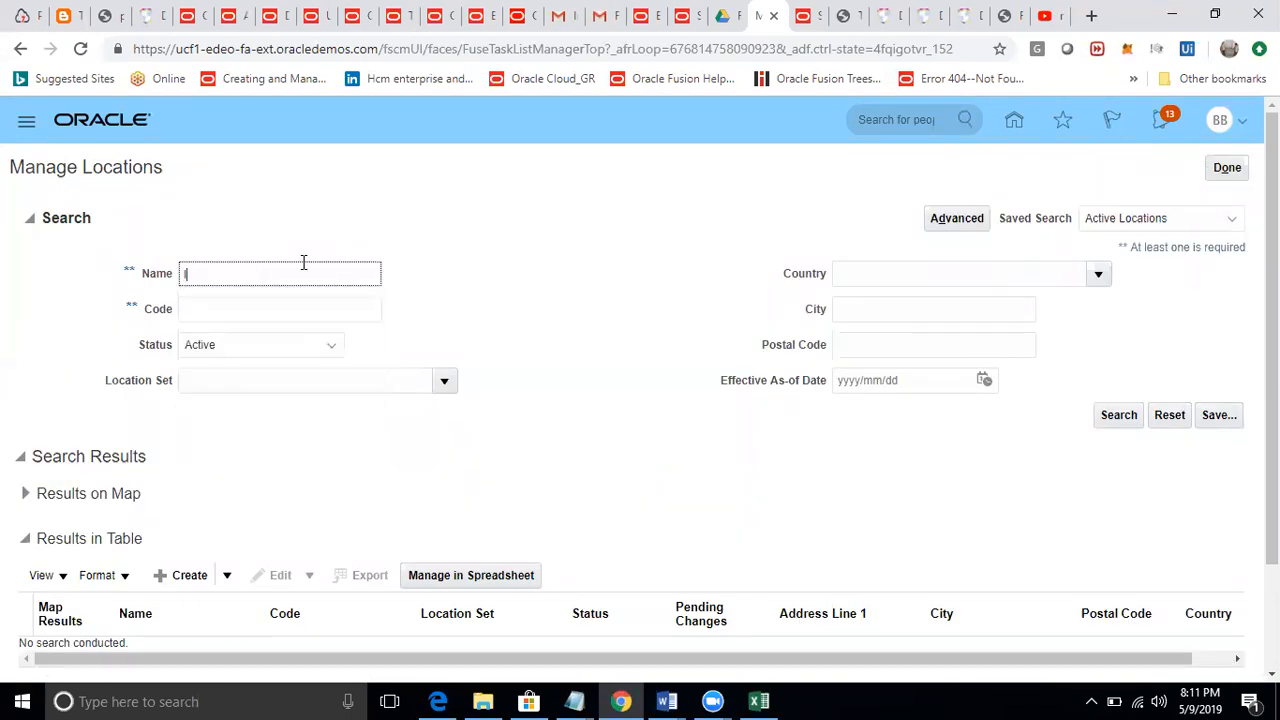
text(OMEGA)
click(1116, 414)
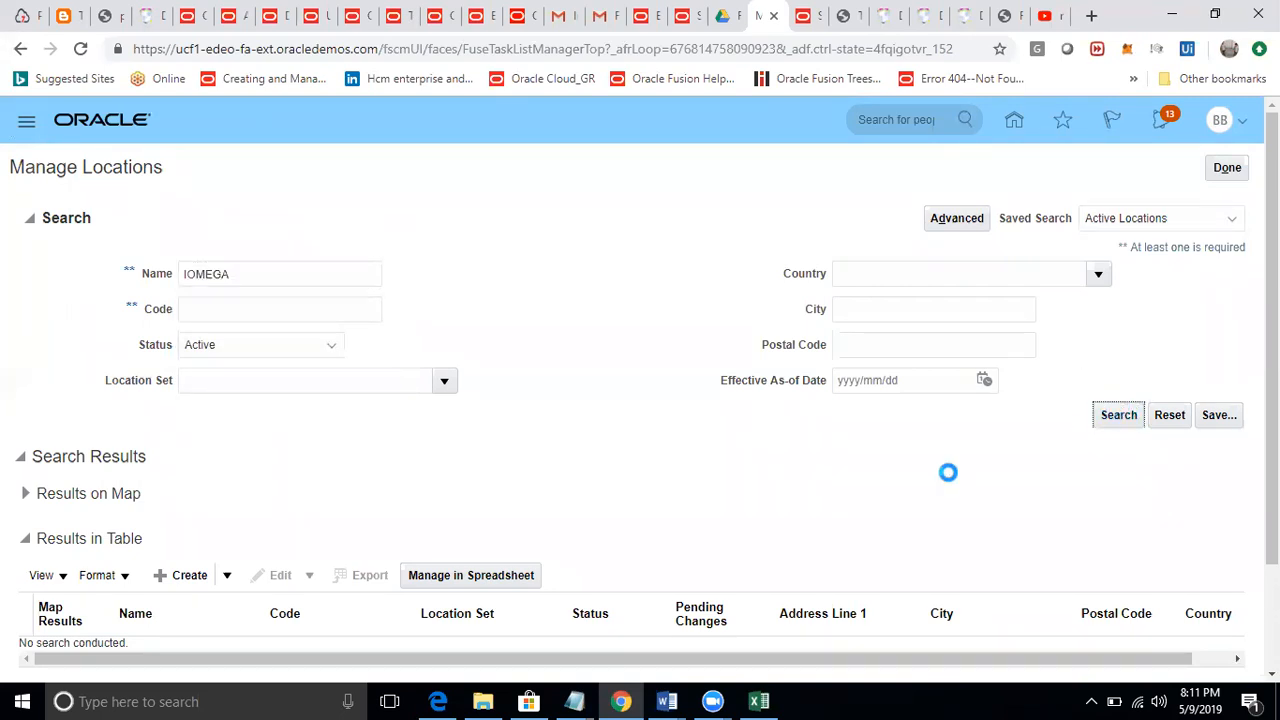
Examine the IOMEGA LOCATION row in the search results table.
scroll(790, 515, down, 2)
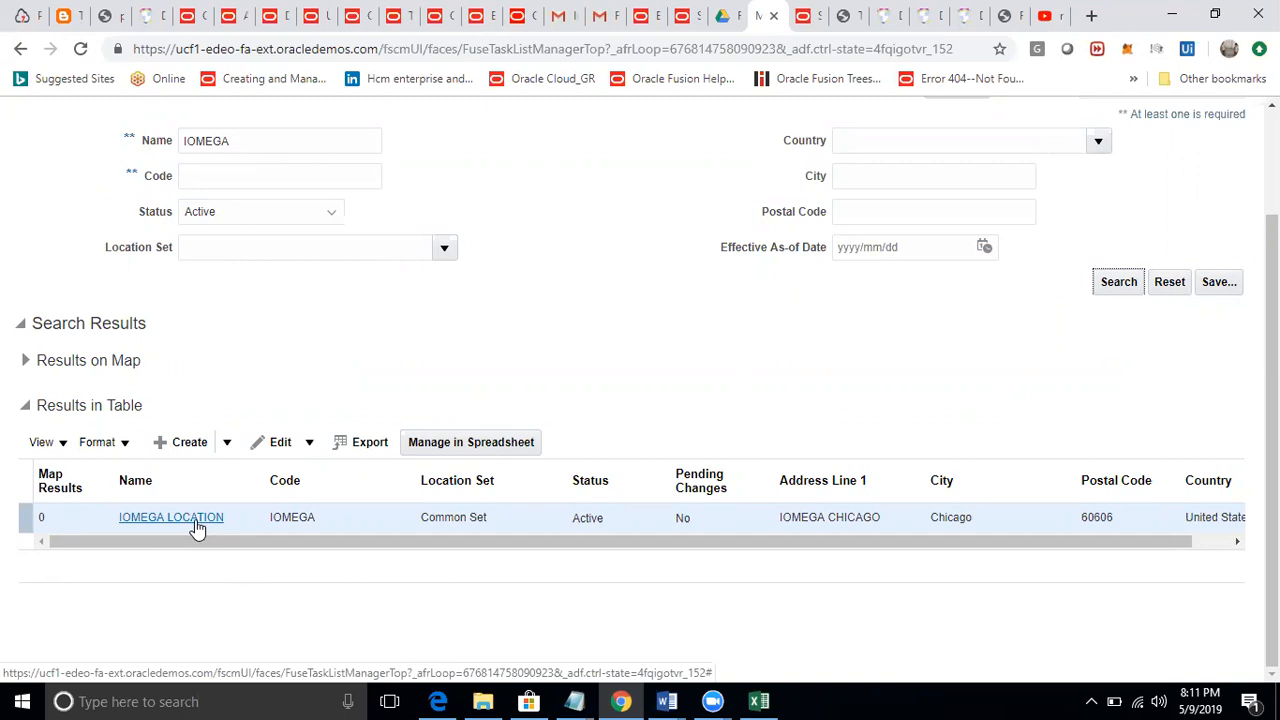
click(428, 517)
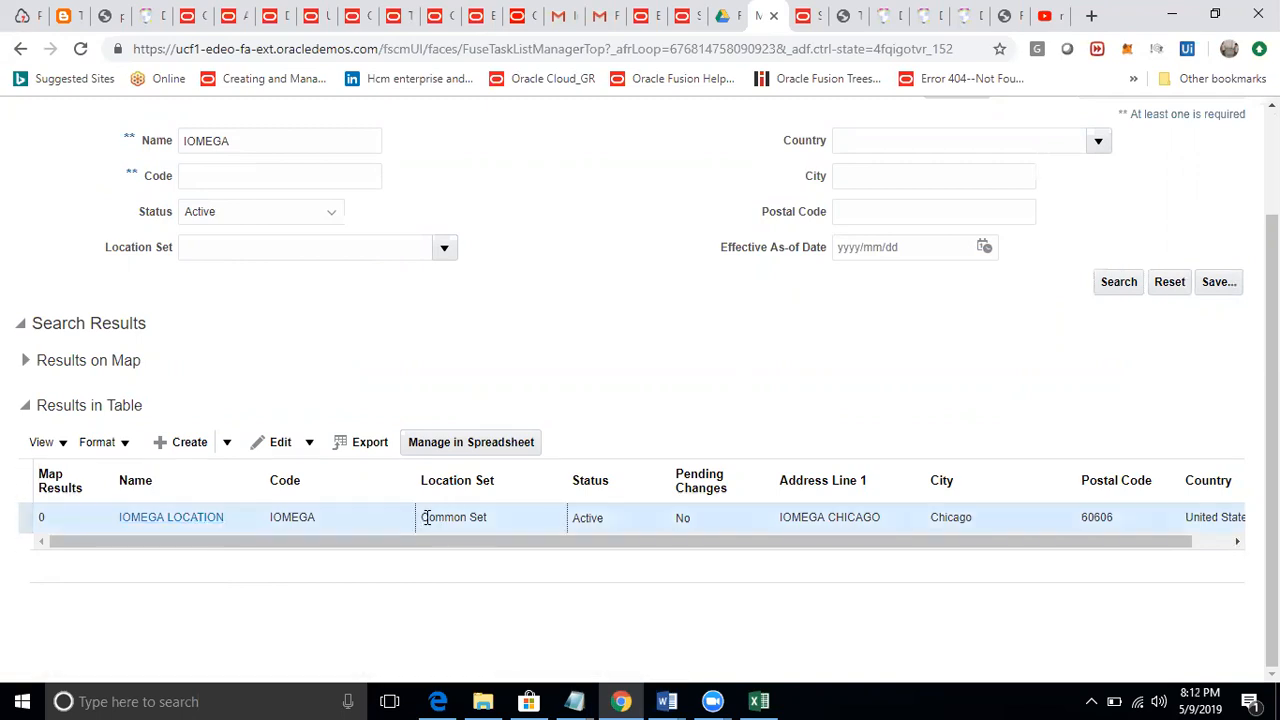
drag(430, 517, 489, 517)
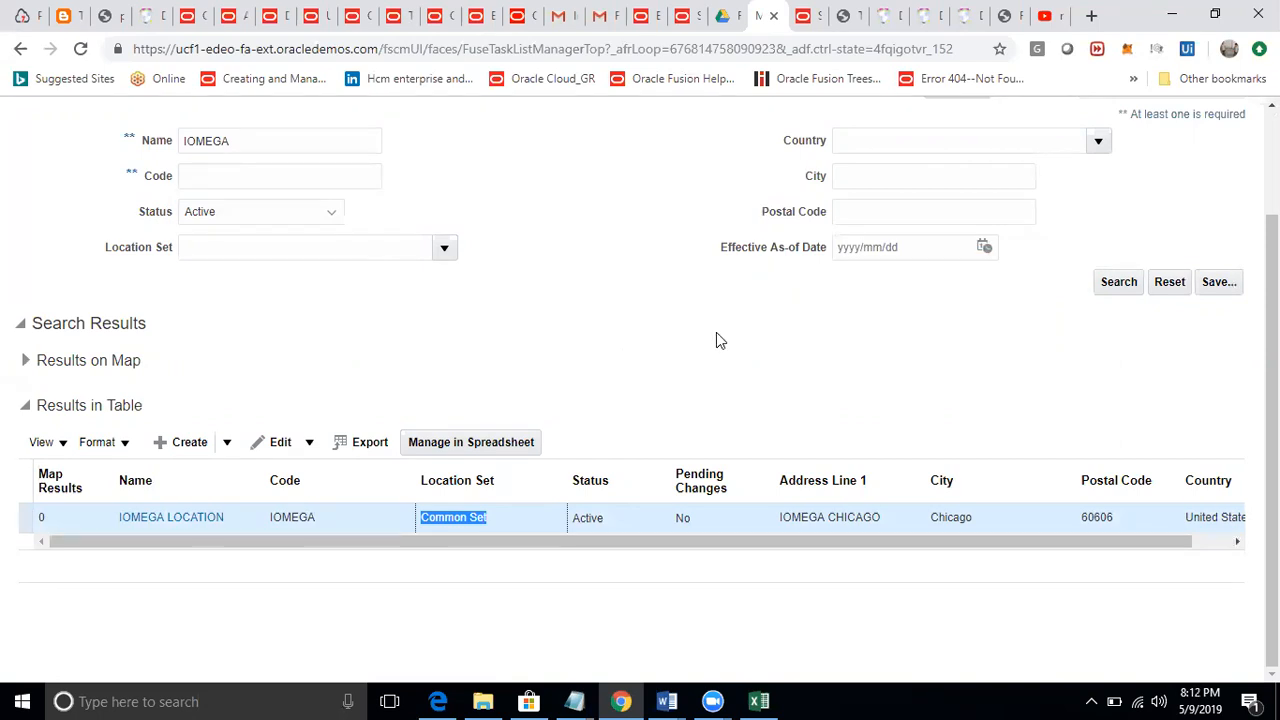
click(1058, 15)
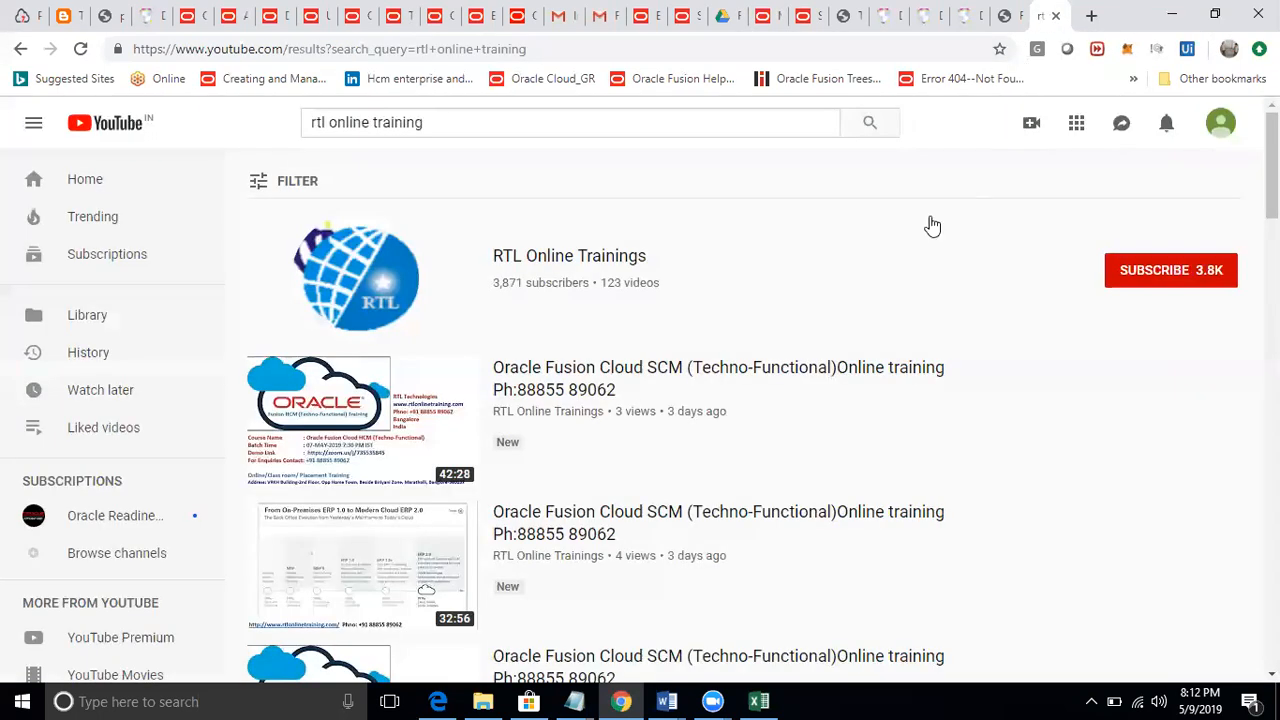